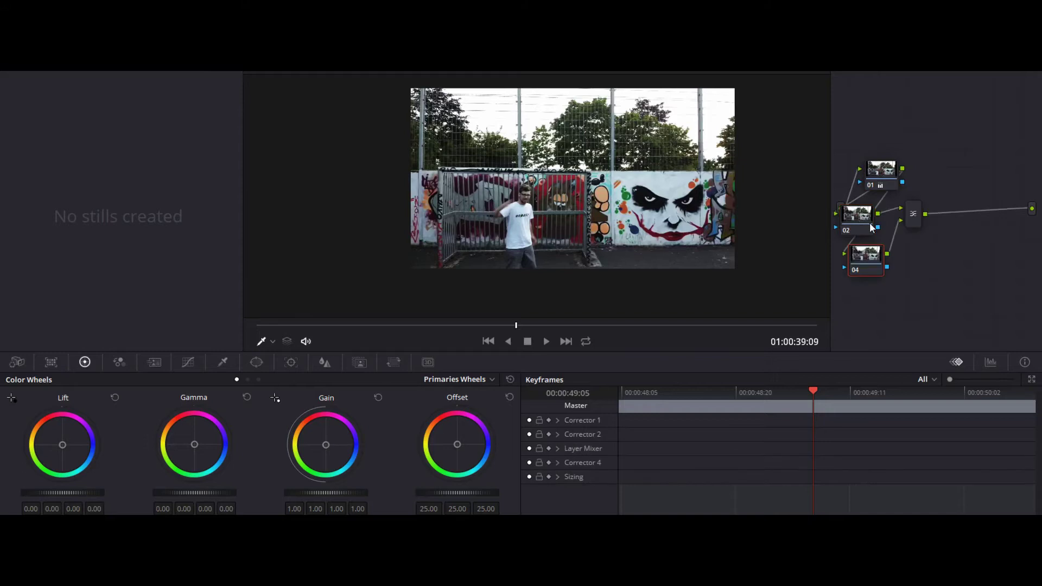
Step: Sample the man's facial skin tone with the HSL qualifier on node 04 and highlight the resulting selection
scroll(479, 202, "up", 5)
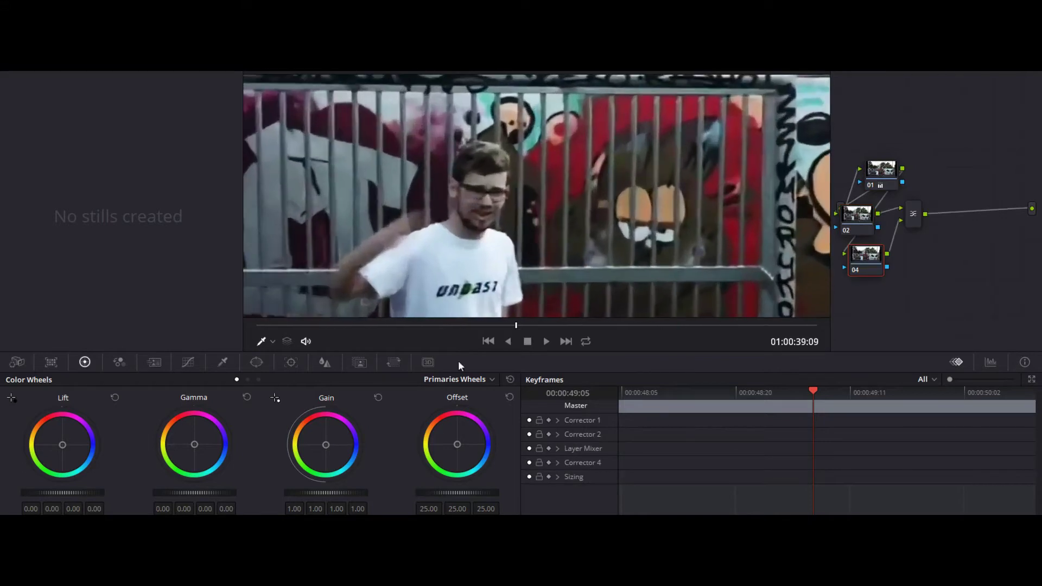
left_click(223, 362)
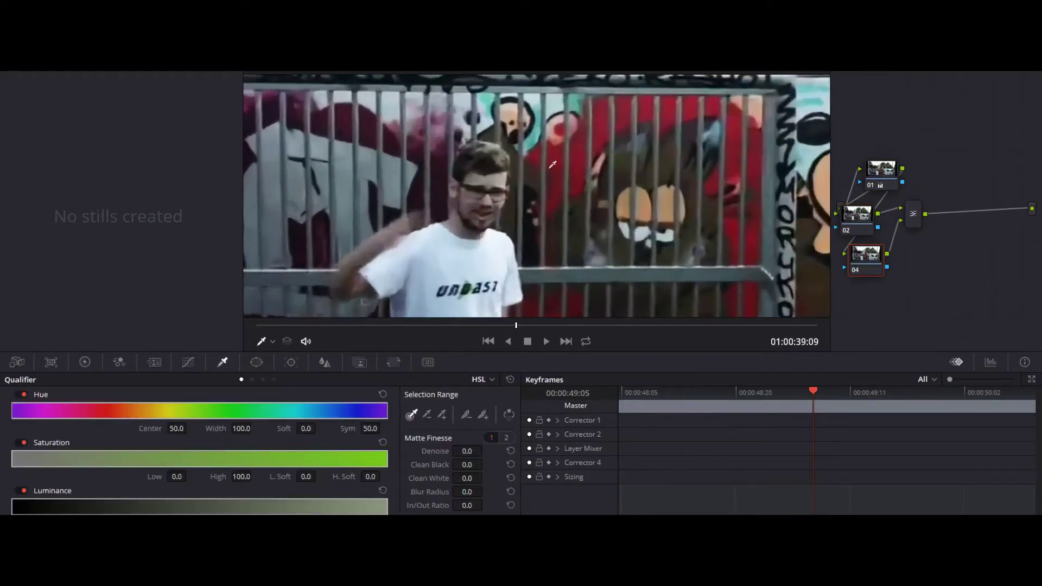
left_click_drag(496, 176, 475, 181)
key("shift+h")
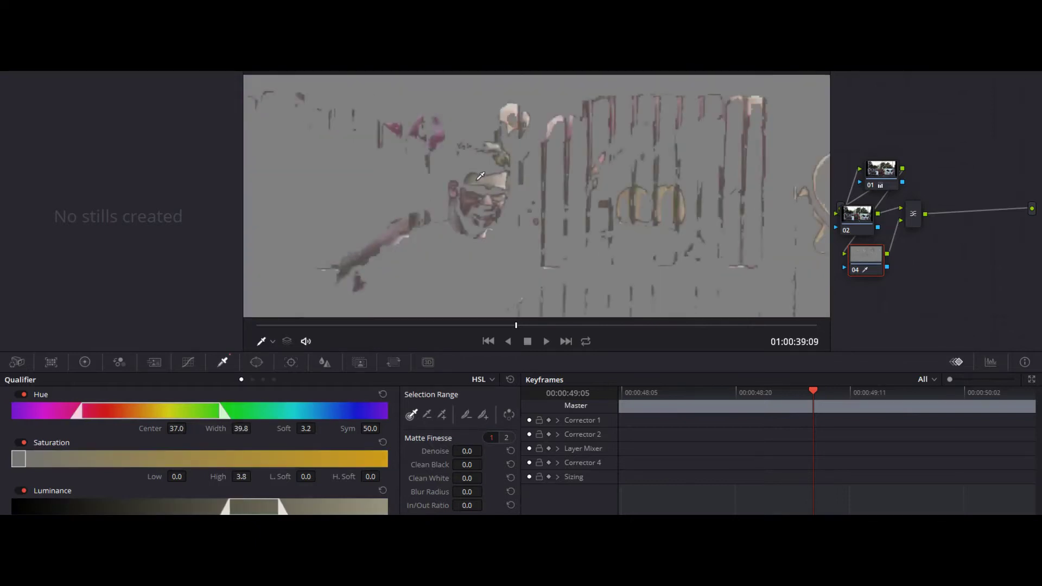
scroll(493, 173, "down", 3)
scroll(496, 169, "down", 3)
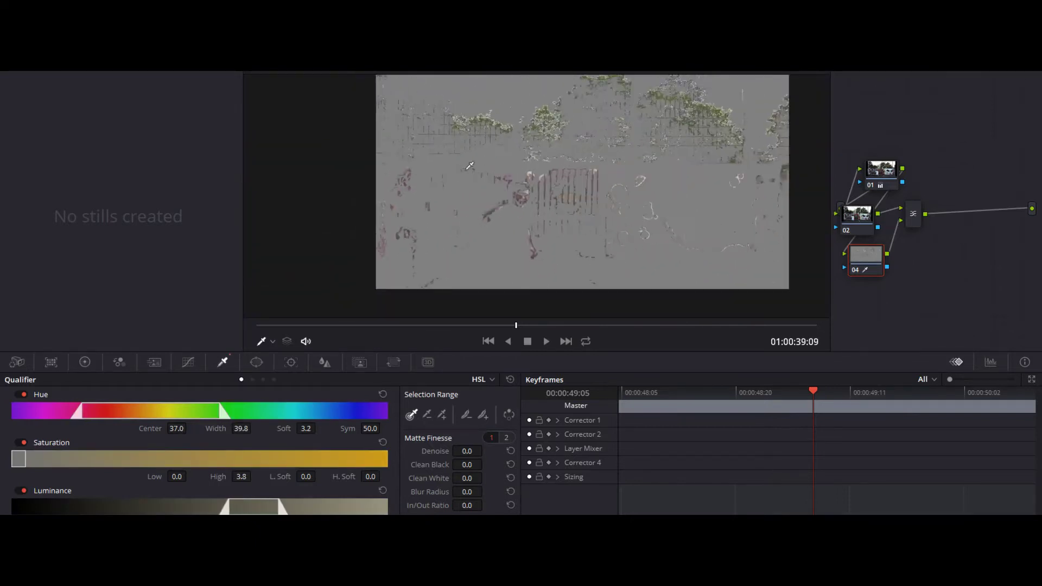
Step: Narrow the qualifier's hue range to a width of 15.9 and a center of 35.9
left_click_drag(238, 428, 241, 428)
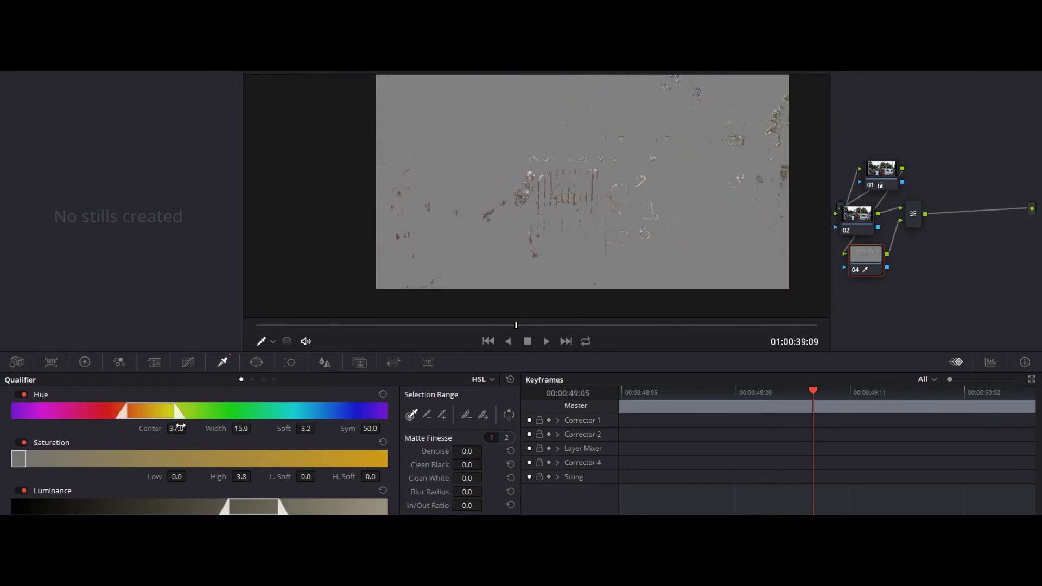
left_click_drag(176, 428, 166, 428)
scroll(512, 210, "up", 3)
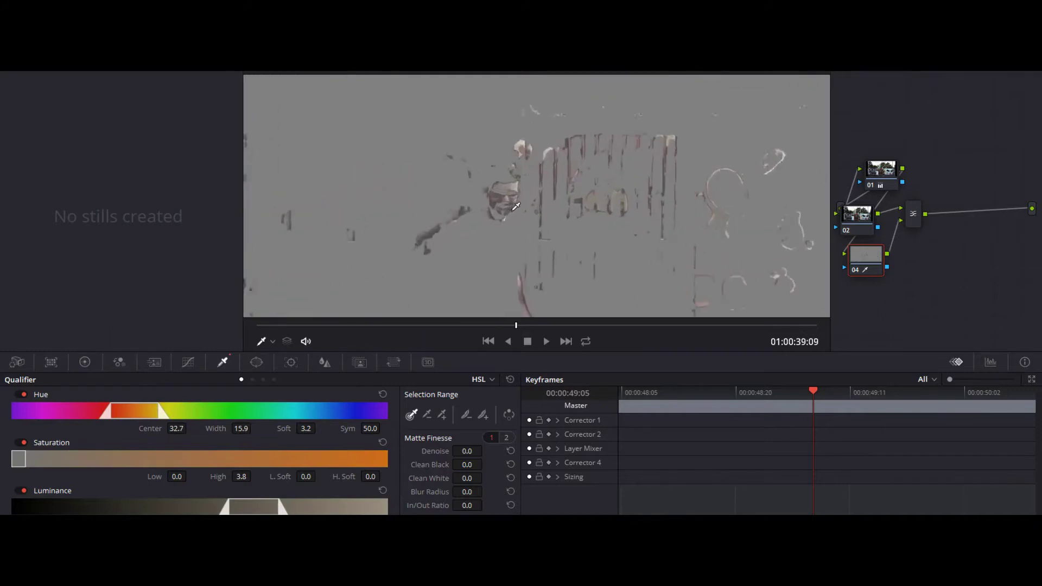
scroll(515, 207, "up", 2)
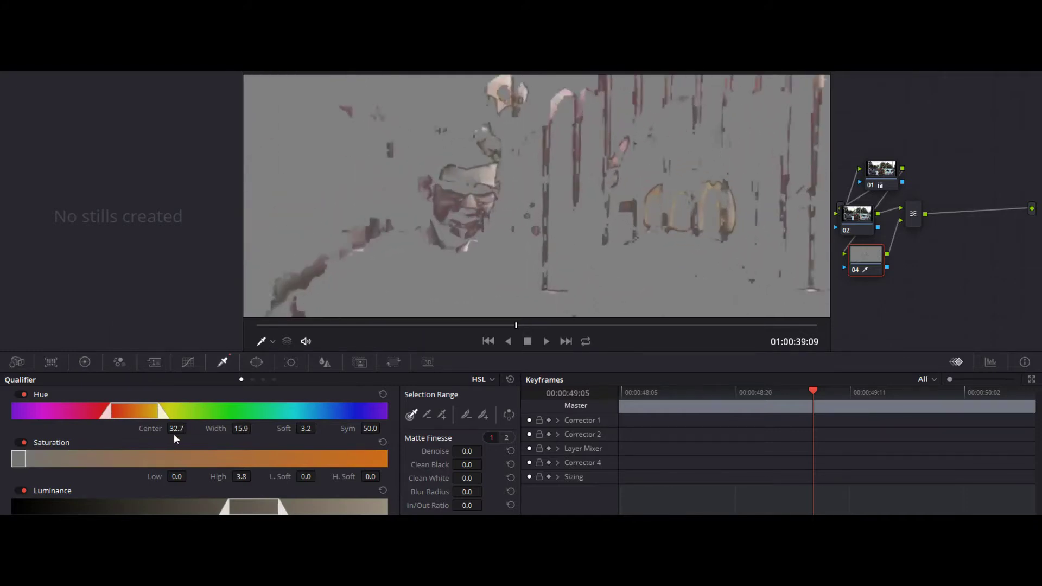
left_click_drag(174, 428, 177, 429)
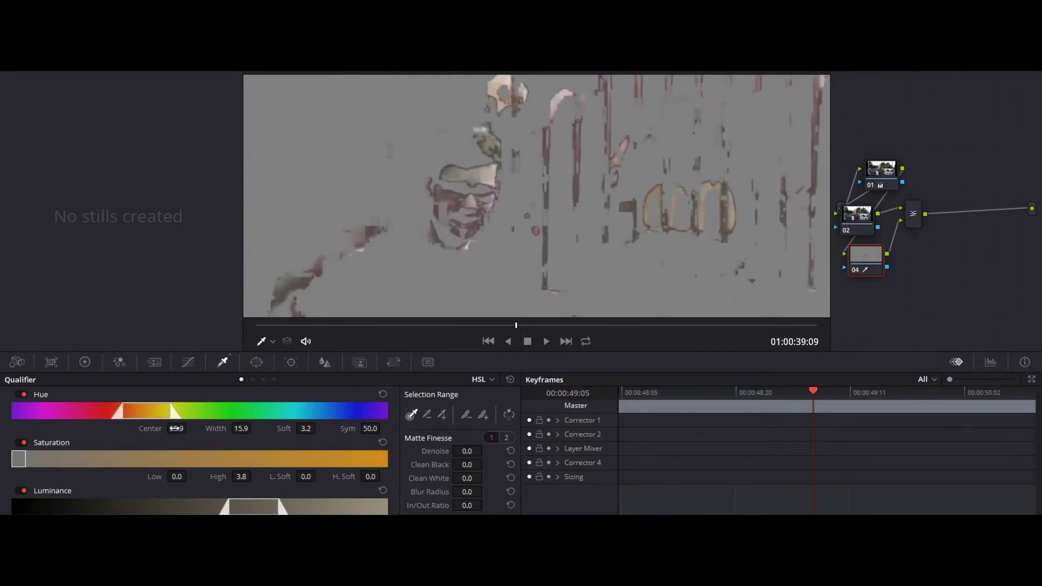
scroll(536, 196, "down", 5)
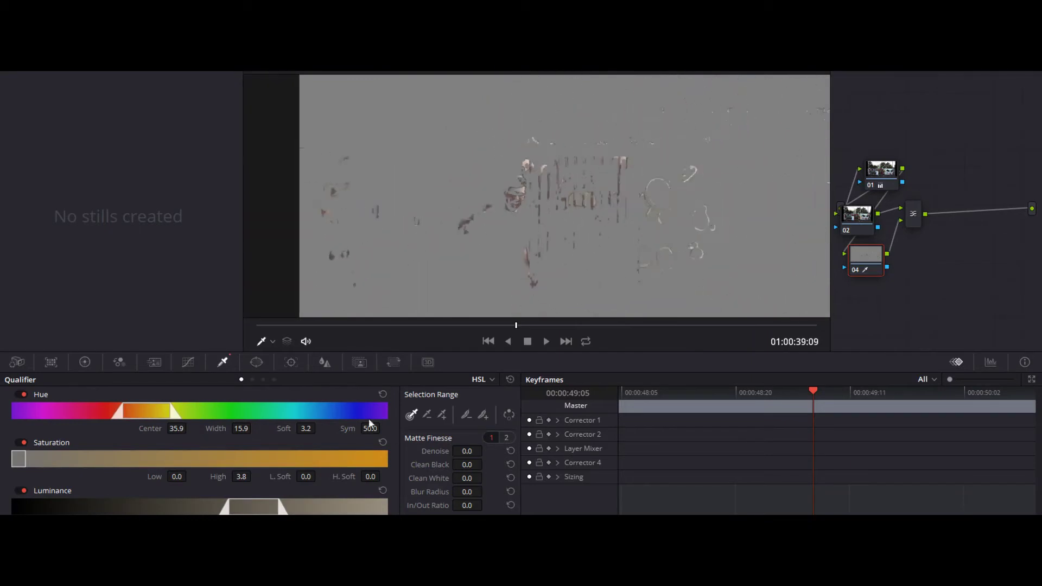
Step: Tighten the qualifier's luminance range and refine the matte with Denoise 2.0, Clean Black 2.5 and Clean White 3.1
mouse_move(221, 510)
left_mouse_down()
mouse_move(272, 507)
mouse_move(231, 507)
left_mouse_up()
key("shift+h")
key("shift+h")
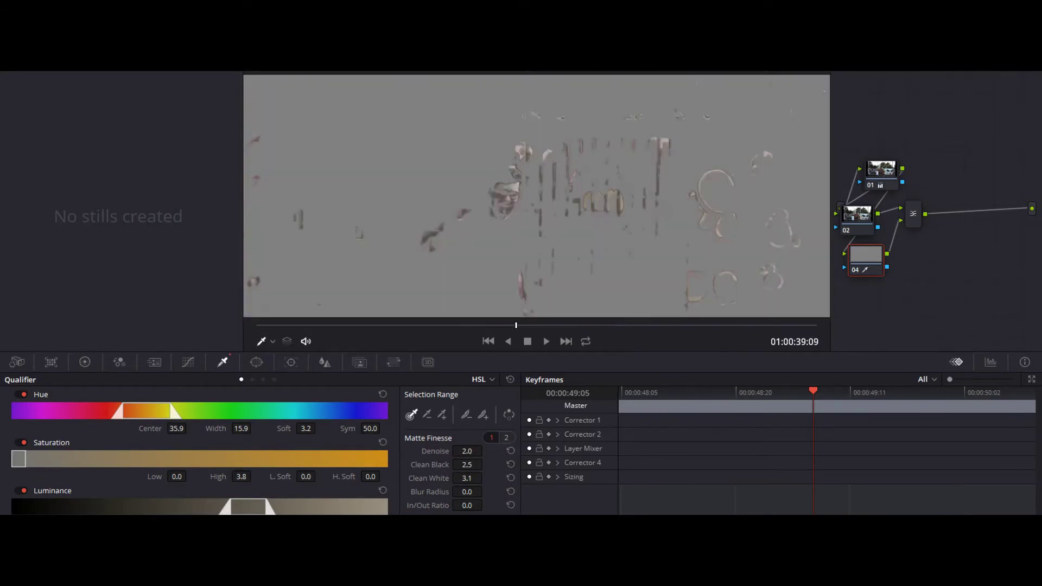
Step: Open the scopes in an enlarged floating window and show the Vectorscope for the skin selection
left_click(990, 363)
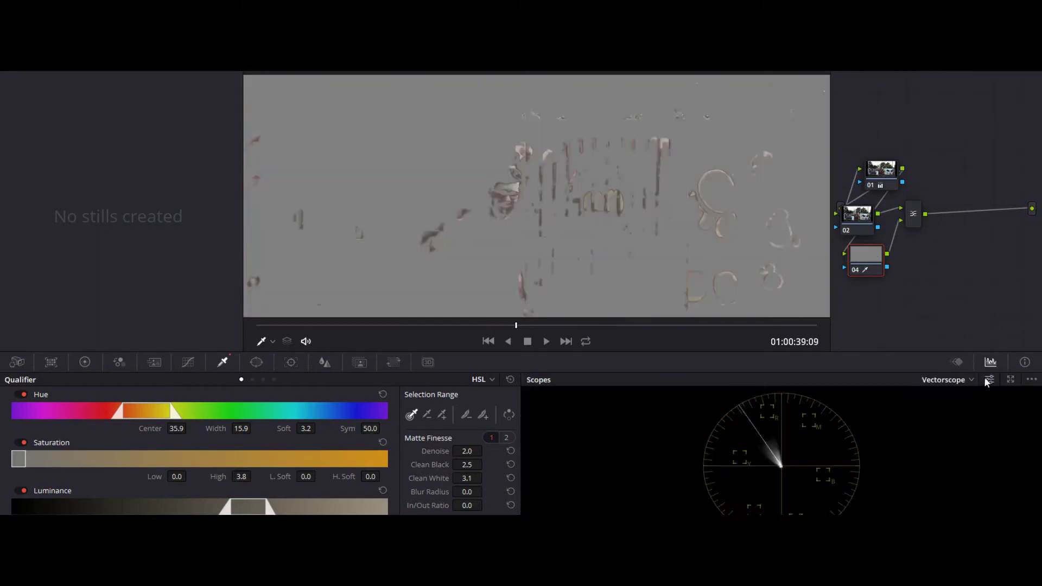
left_click(1011, 380)
left_click(971, 276)
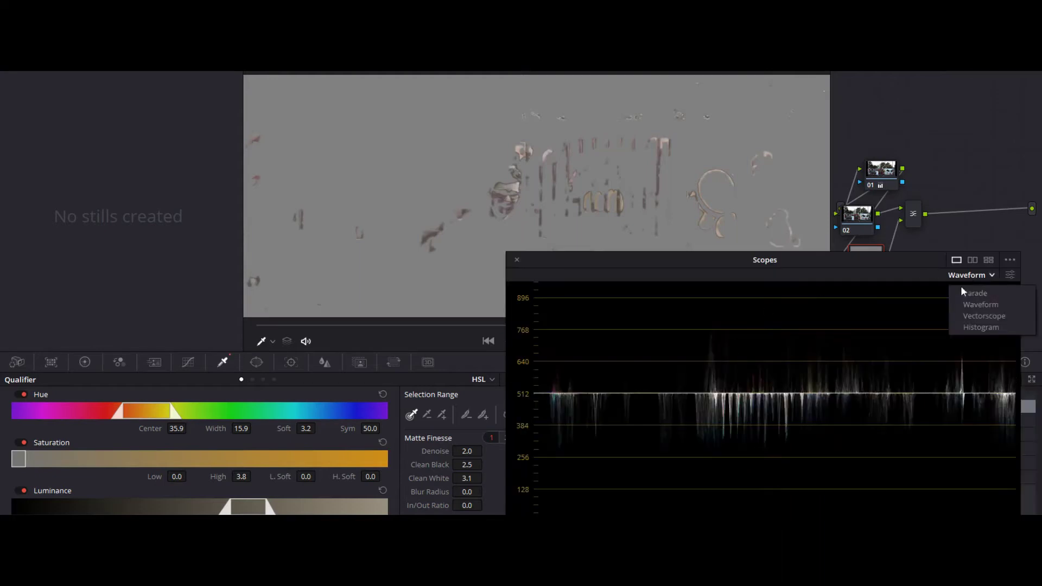
left_click(970, 317)
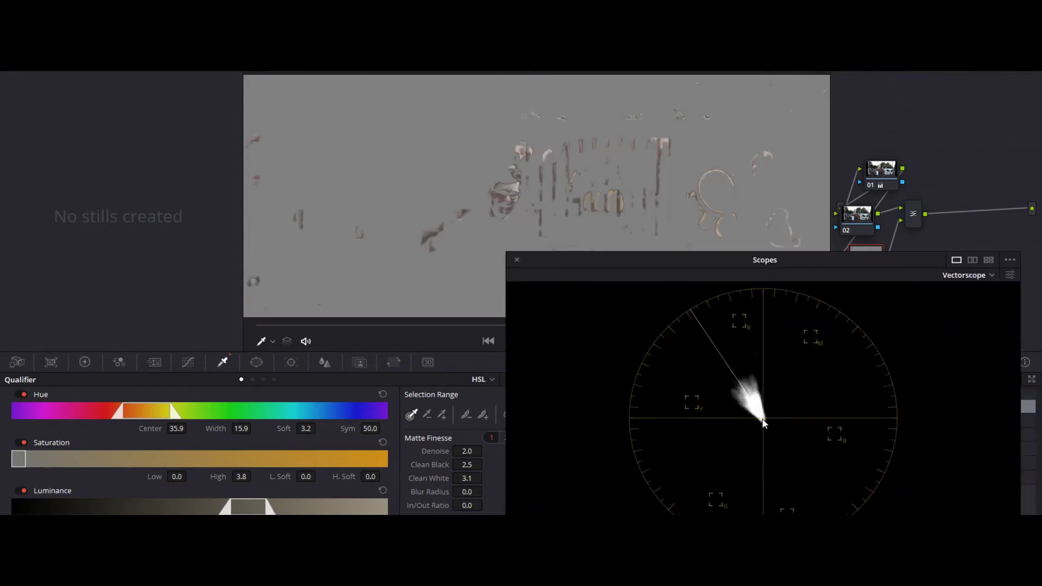
Step: Warm the skin tones with gain at red 1.13, green 0.97, blue 0.95 and a slight red gamma shift, and close the scopes
left_click(85, 362)
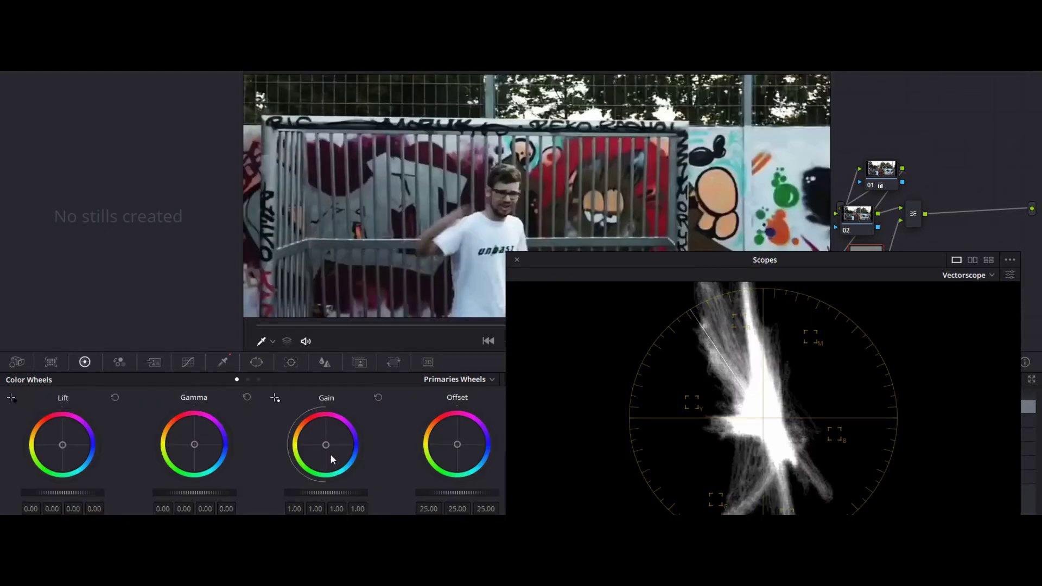
left_click_drag(329, 455, 325, 443)
left_click_drag(197, 442, 193, 443)
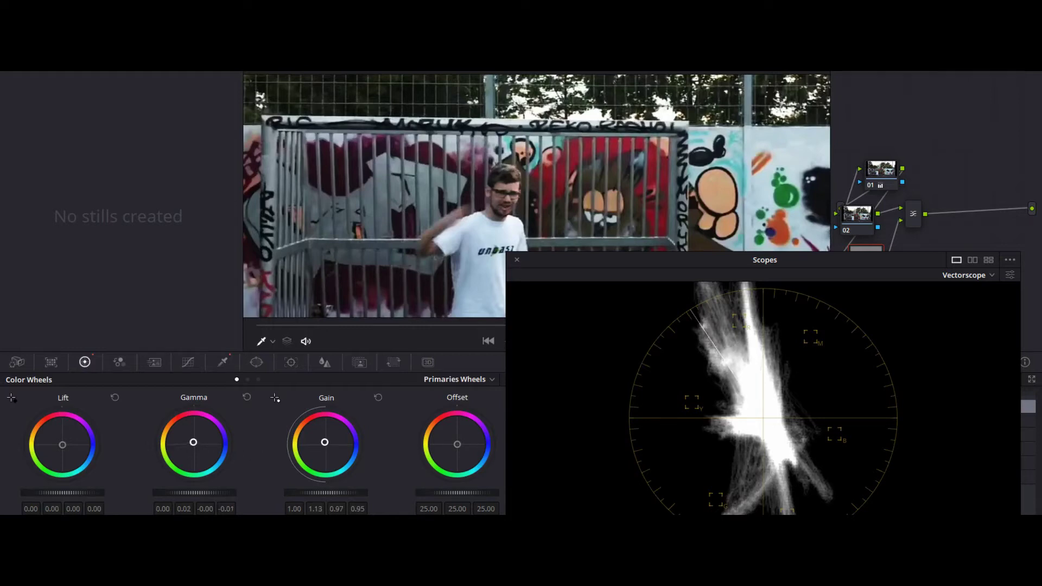
left_click(517, 260)
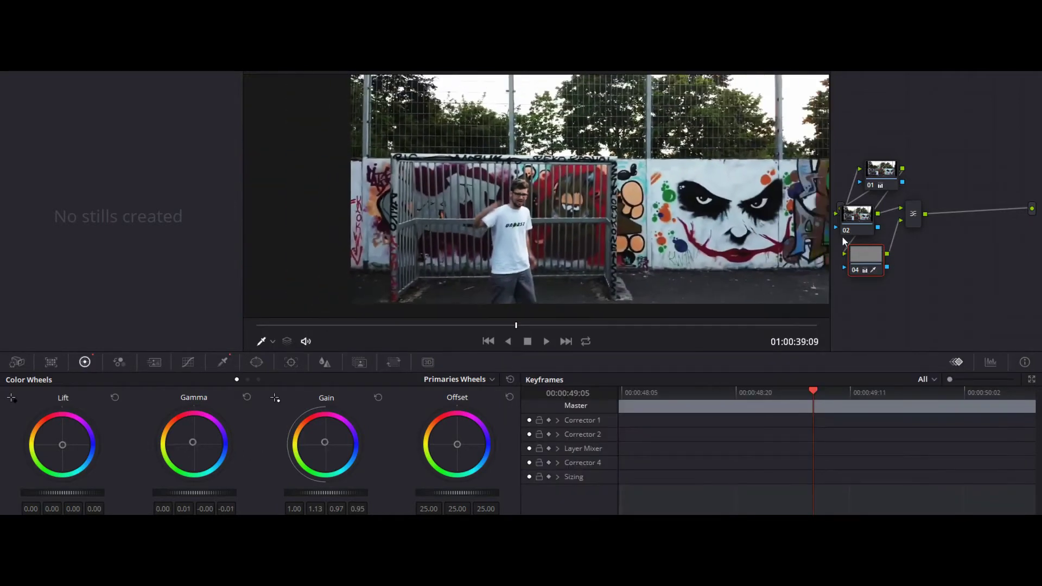
Step: Cool node 02's shadows with lift at red -0.03 and blue 0.04, and slightly shift its gamma balance
left_click_drag(856, 223, 870, 223)
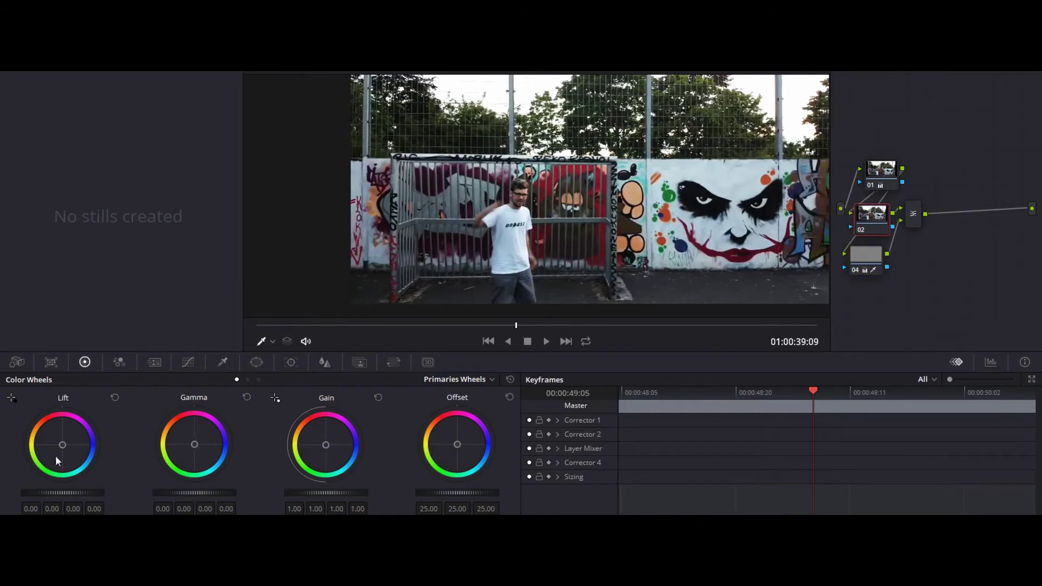
left_click_drag(56, 456, 65, 445)
scroll(545, 185, "down", 3)
scroll(545, 184, "up", 2)
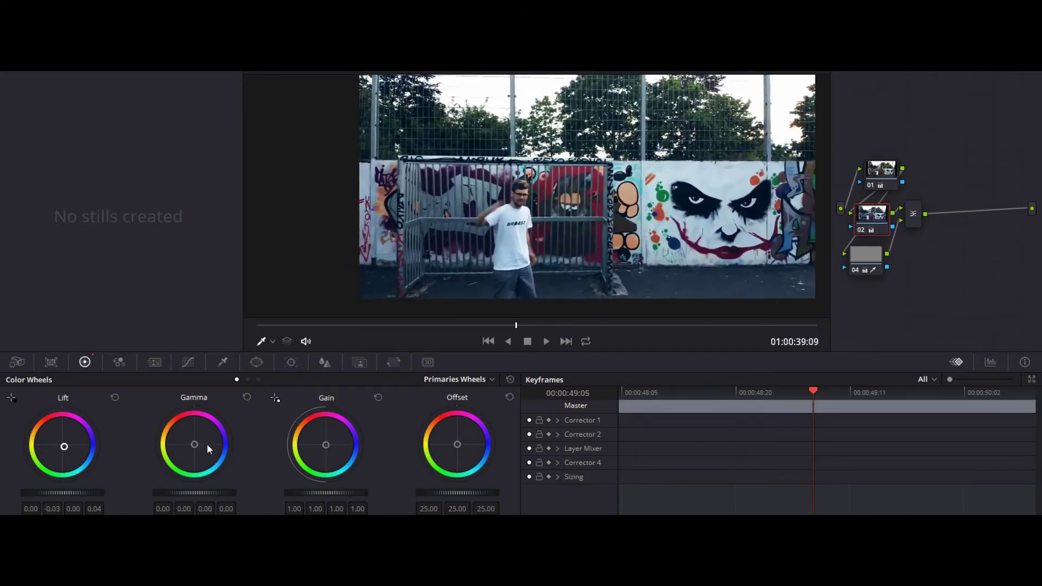
left_click_drag(199, 441, 197, 440)
Step: Add a serial node after the layer mixer and switch the scopes to Parade
left_click(912, 213)
key("alt+s")
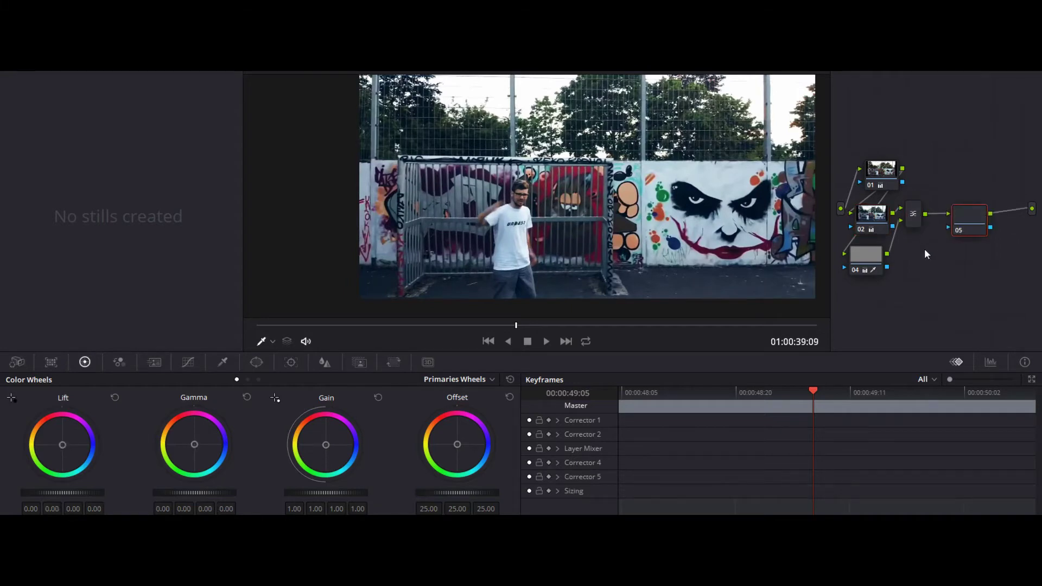
left_click(990, 362)
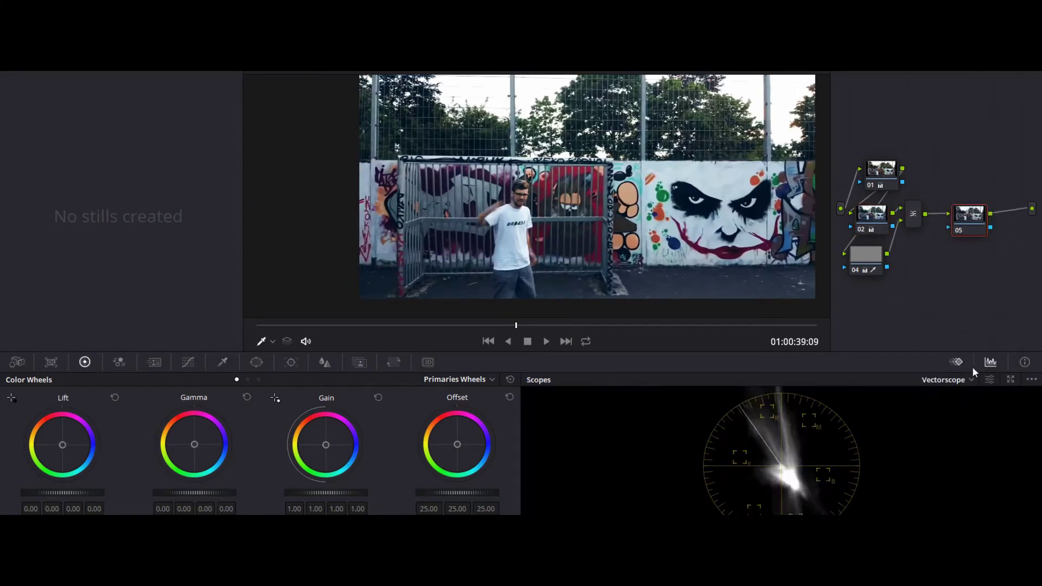
left_click(949, 387)
left_click(942, 396)
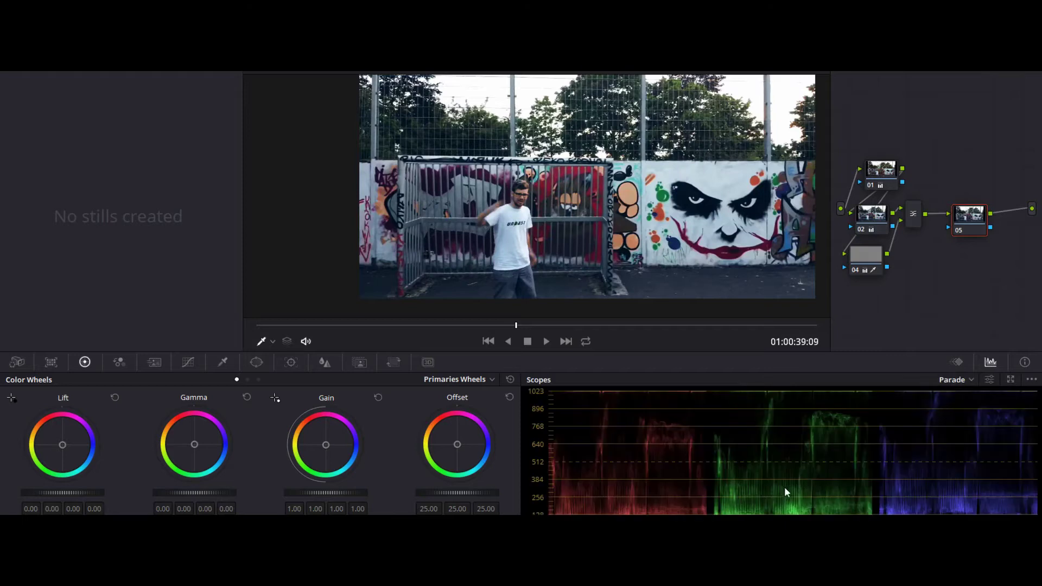
Step: Add a circular power window to node 05, center it on the man and raise its softness to 18.00
left_click(256, 362)
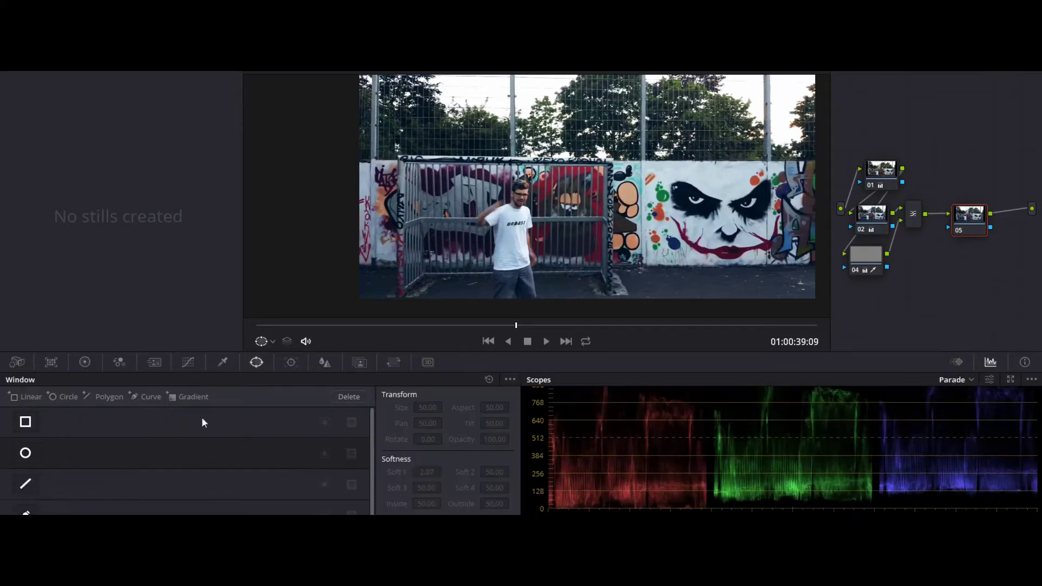
left_click(64, 396)
scroll(549, 199, "down", 2)
left_click_drag(573, 182, 523, 238)
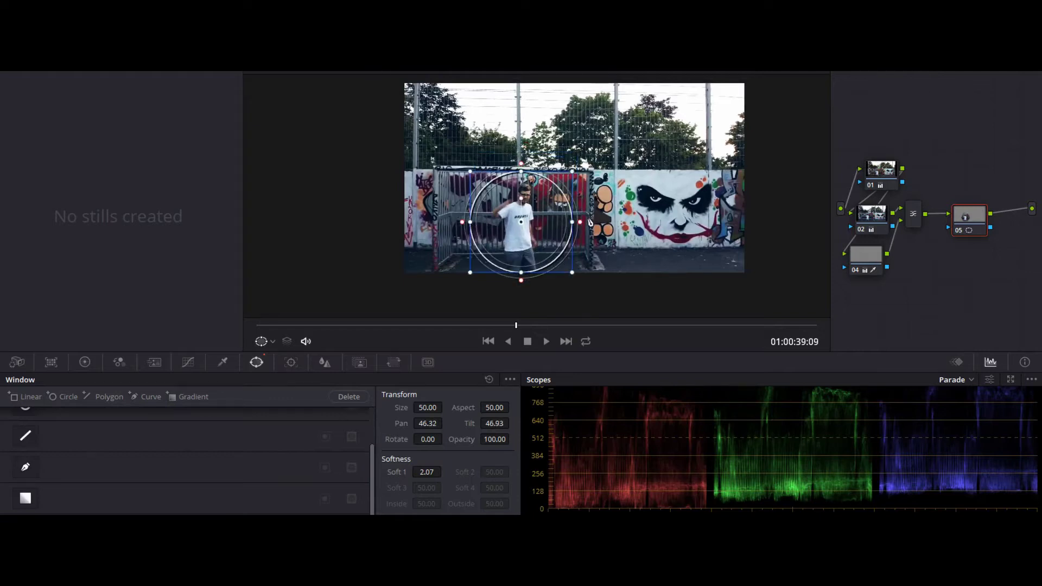
left_click_drag(579, 222, 623, 221)
Step: Apply 2.35 output blanking and set the input sizing tilt to 121 to reframe the shot
left_click(142, 6)
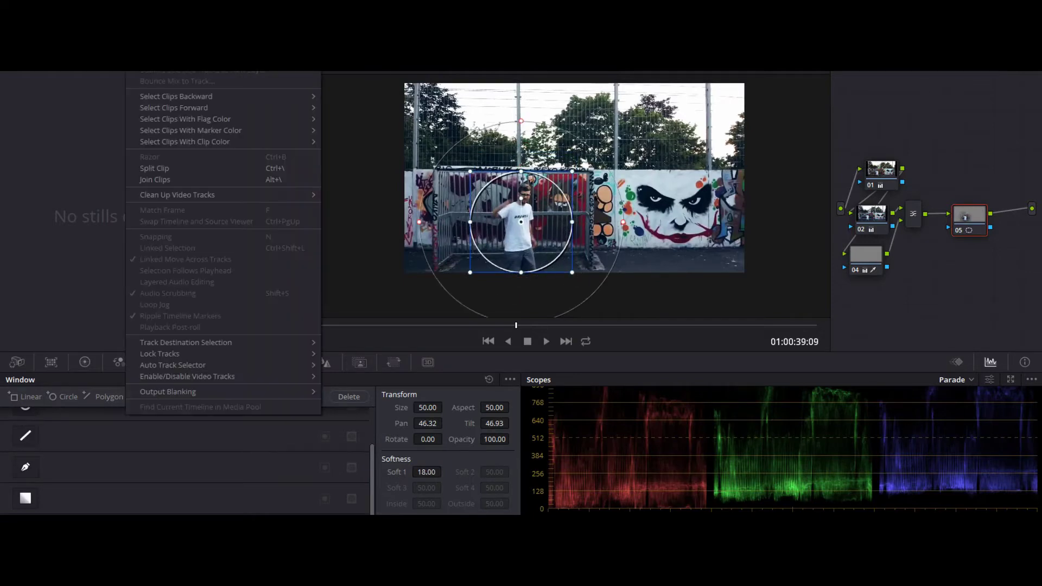
mouse_move(190, 393)
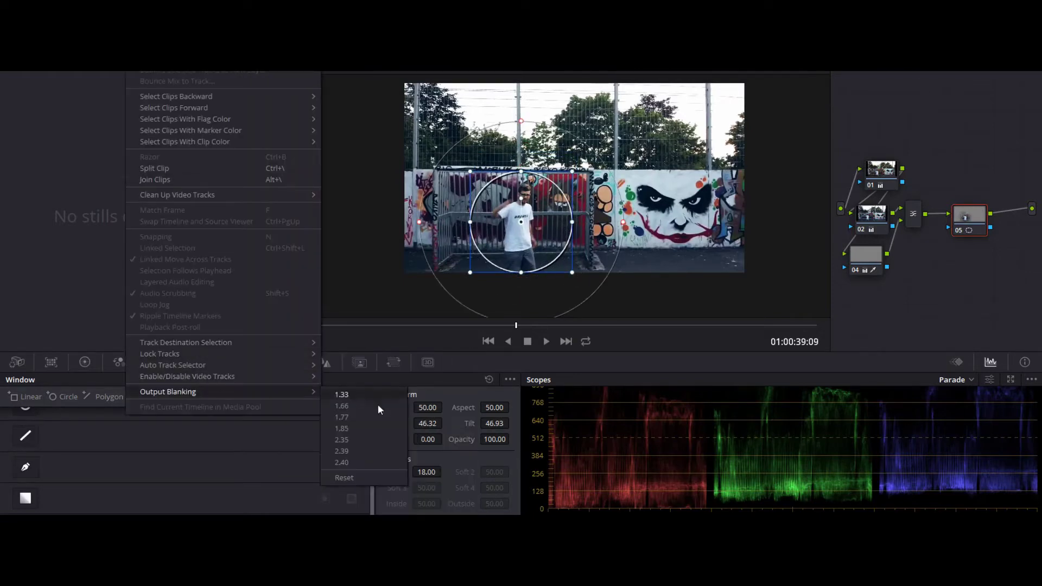
left_click(363, 440)
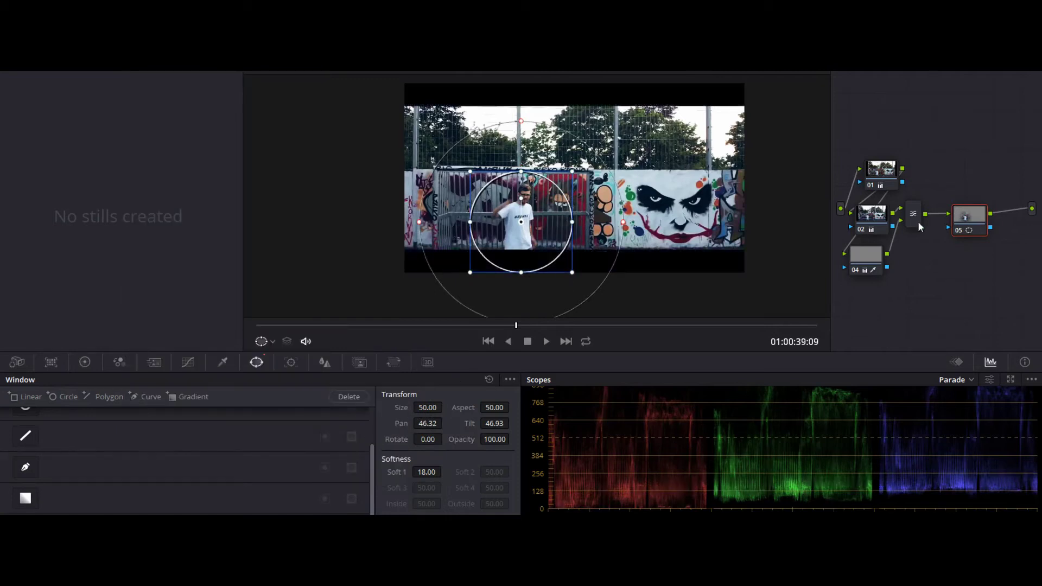
left_click(393, 362)
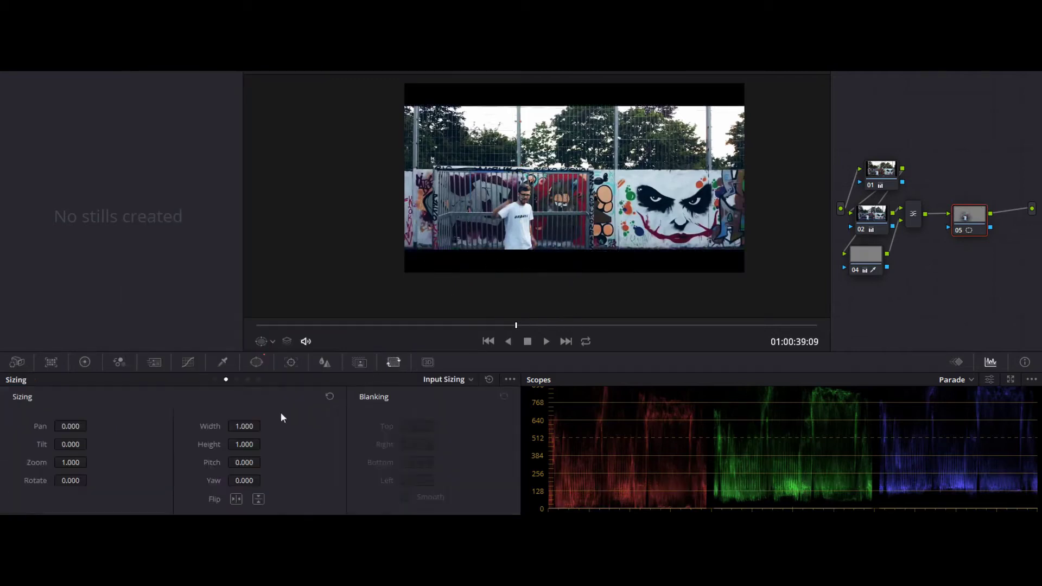
mouse_move(70, 444)
left_mouse_down()
mouse_move(250, 444)
mouse_move(84, 439)
left_mouse_up()
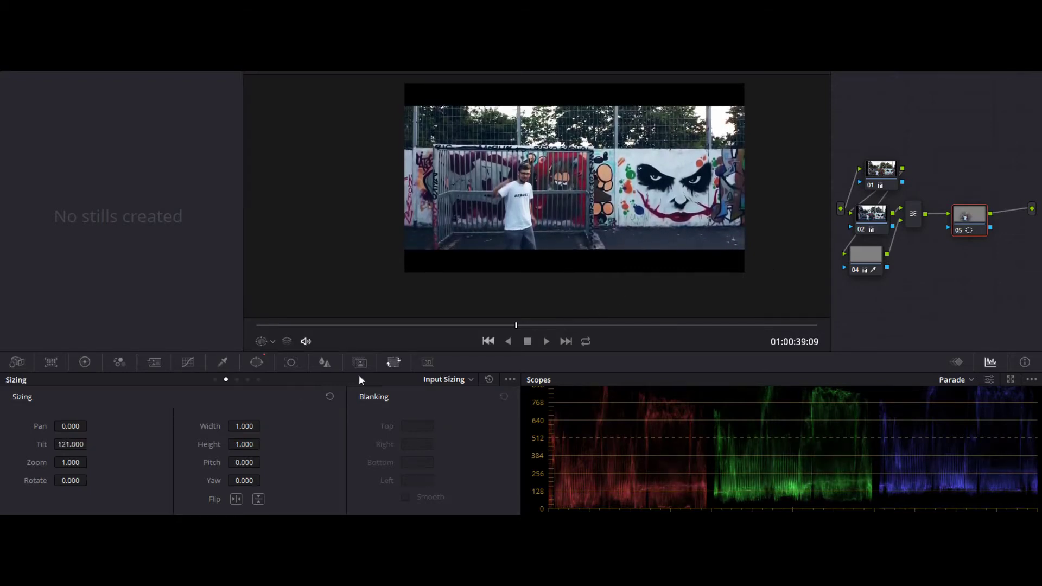
Step: Show the power window overlay again and enlarge the circle around the man in height and width
left_click(272, 341)
left_click(296, 395)
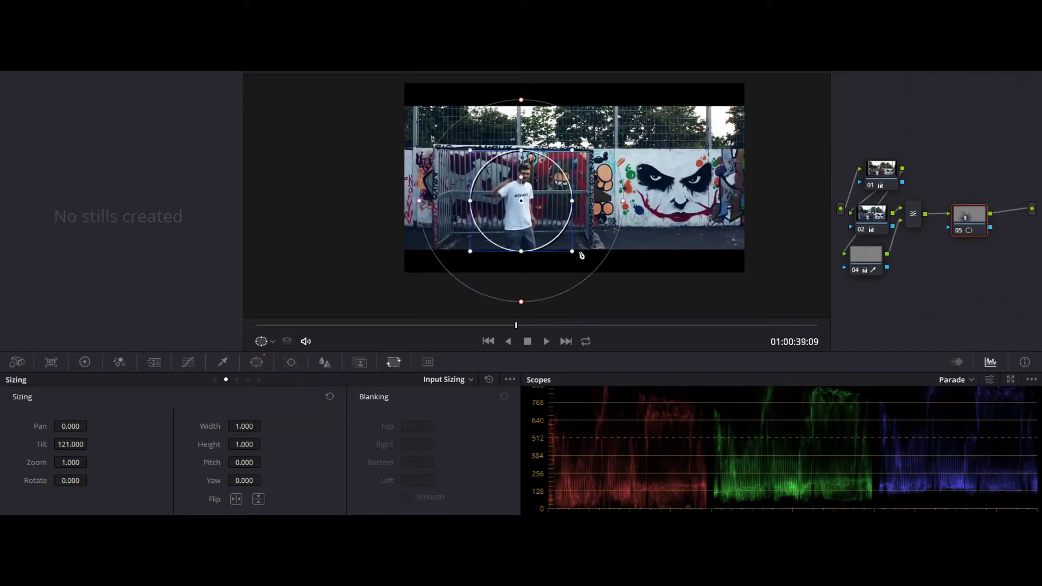
scroll(522, 185, "up", 3)
left_click_drag(515, 131, 515, 114)
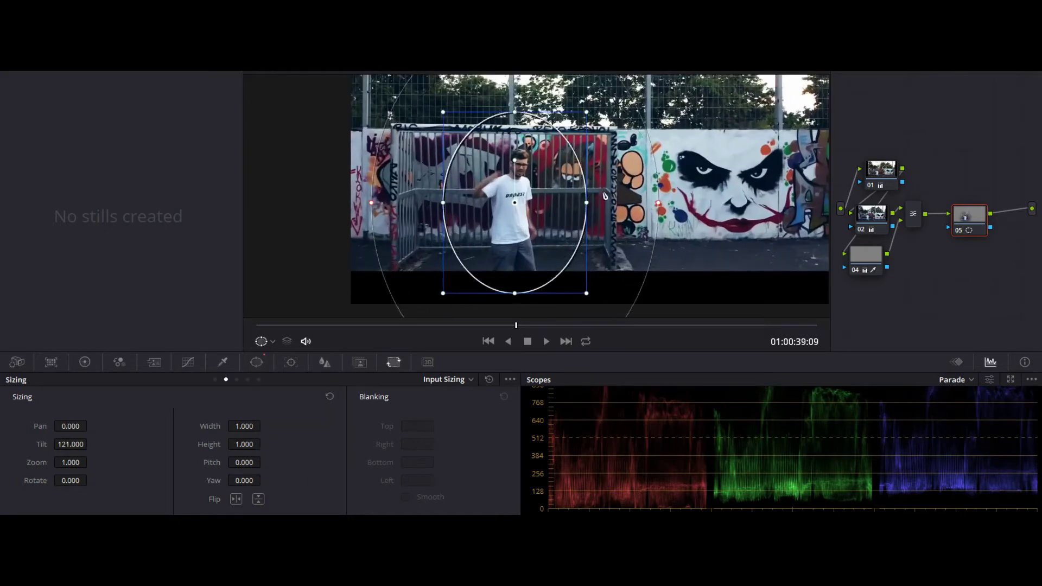
scroll(605, 197, "down", 2)
left_click_drag(576, 201, 592, 202)
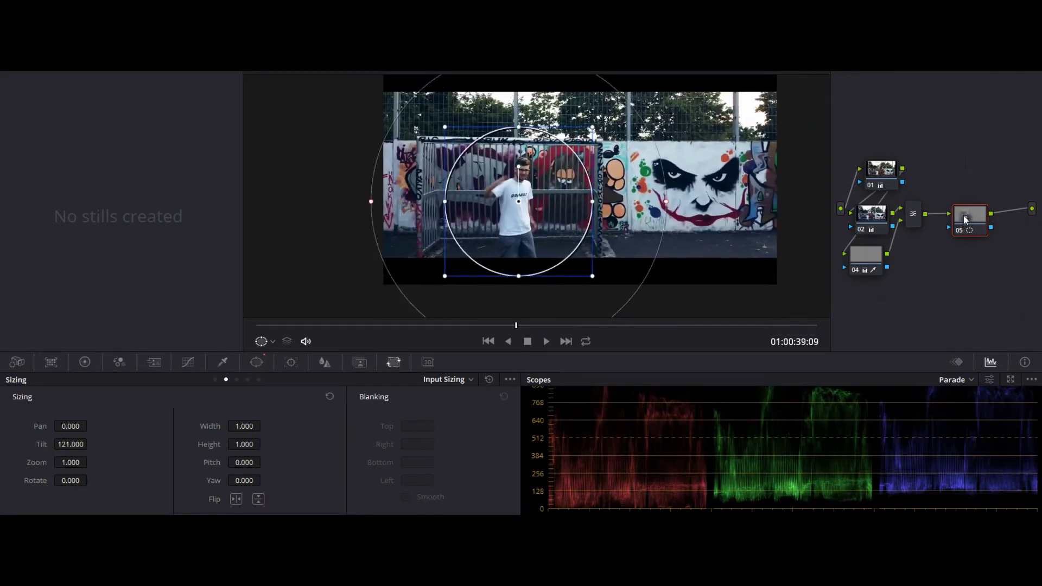
Step: Move node 05 below node 04 and add an outside node to it
left_click_drag(968, 216, 862, 294)
right_click(863, 296)
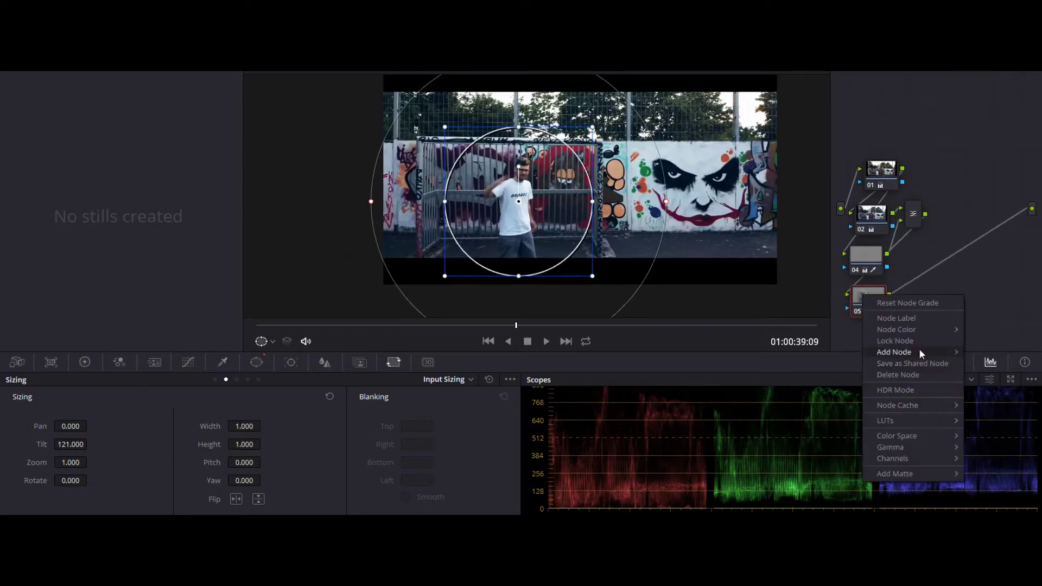
mouse_move(904, 352)
left_click(818, 400)
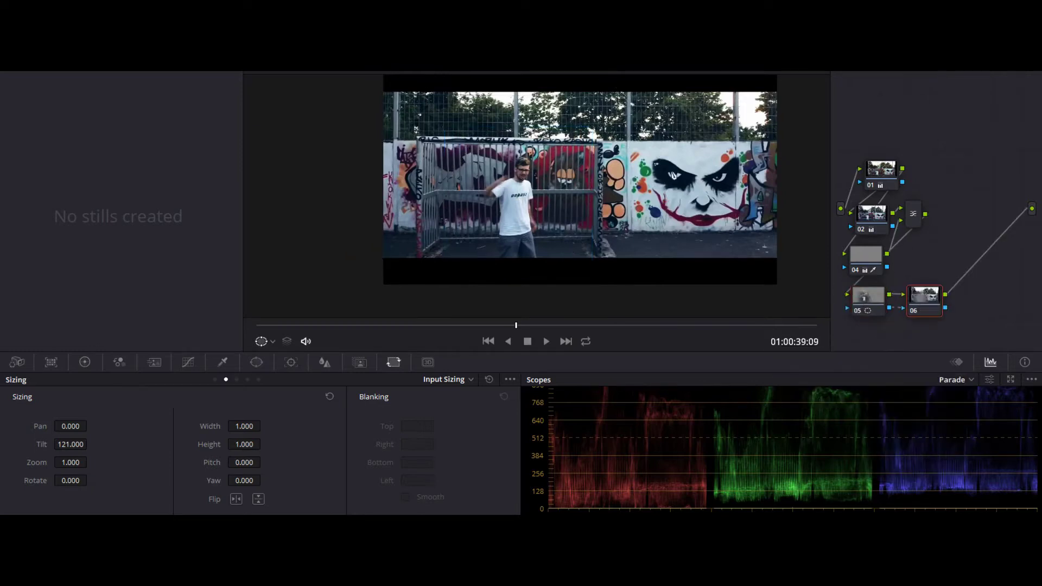
Step: Darken the area outside the window by lowering node 06's lift to about -0.06 and its gamma to -0.02
left_click(84, 362)
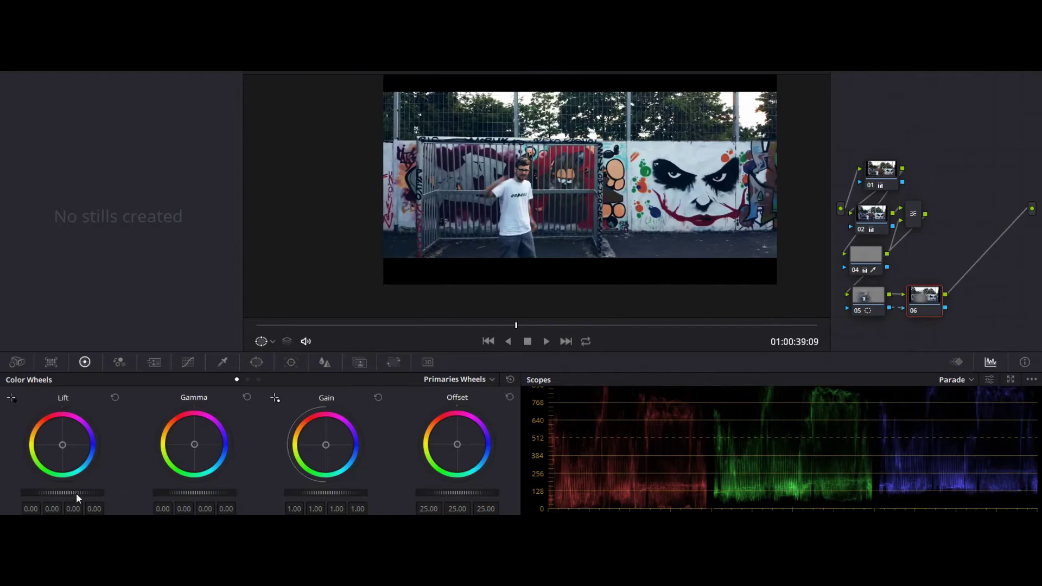
left_click_drag(76, 493, 77, 496)
left_click_drag(215, 494, 215, 494)
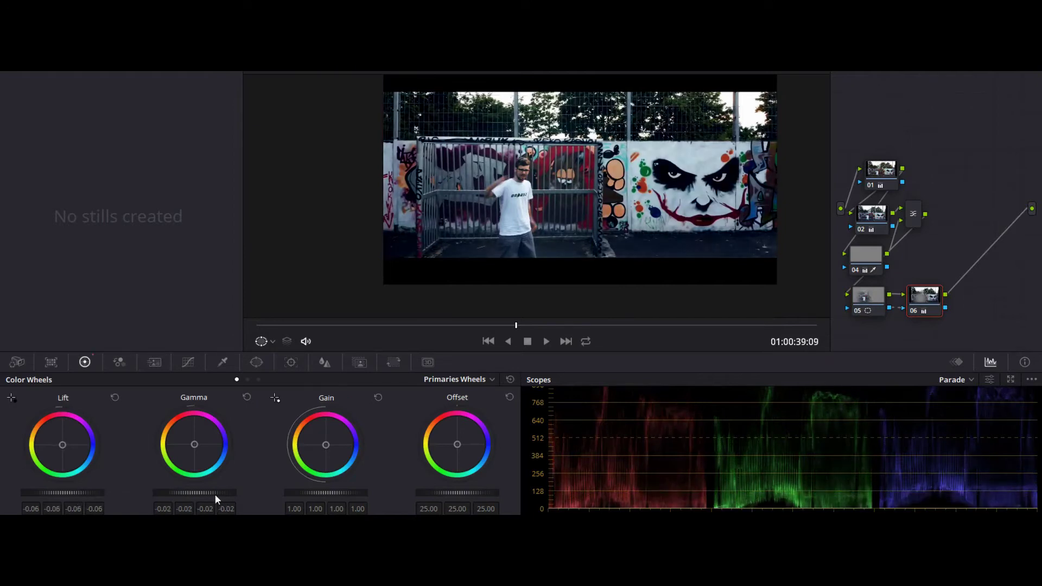
Step: Hide the window overlay and set node 05's gain to 1.01, gamma to 0.02 and lift to about -0.02
left_click(869, 298)
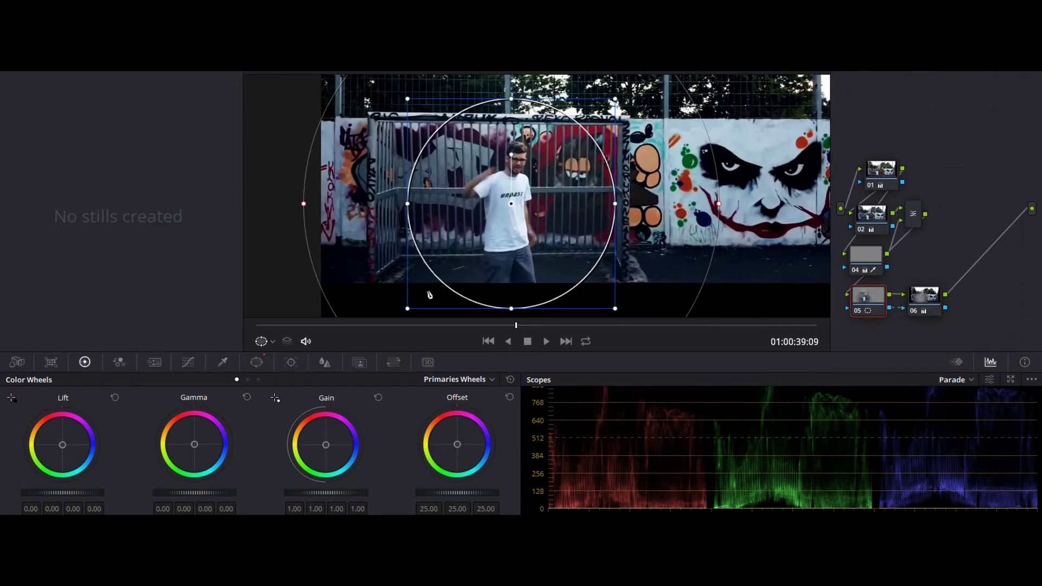
left_click(267, 341)
left_click(285, 357)
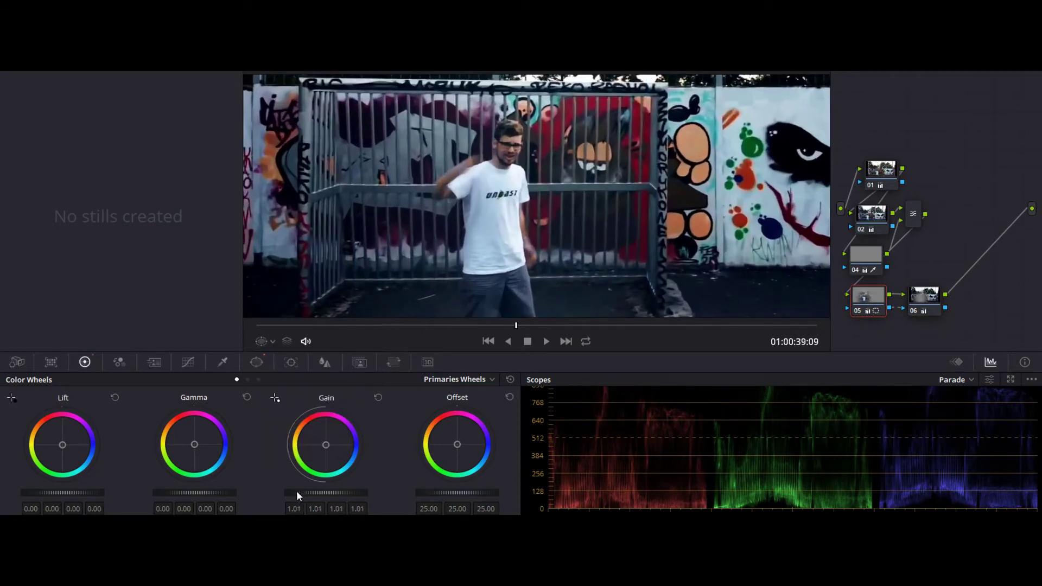
scroll(205, 491, "up", 2)
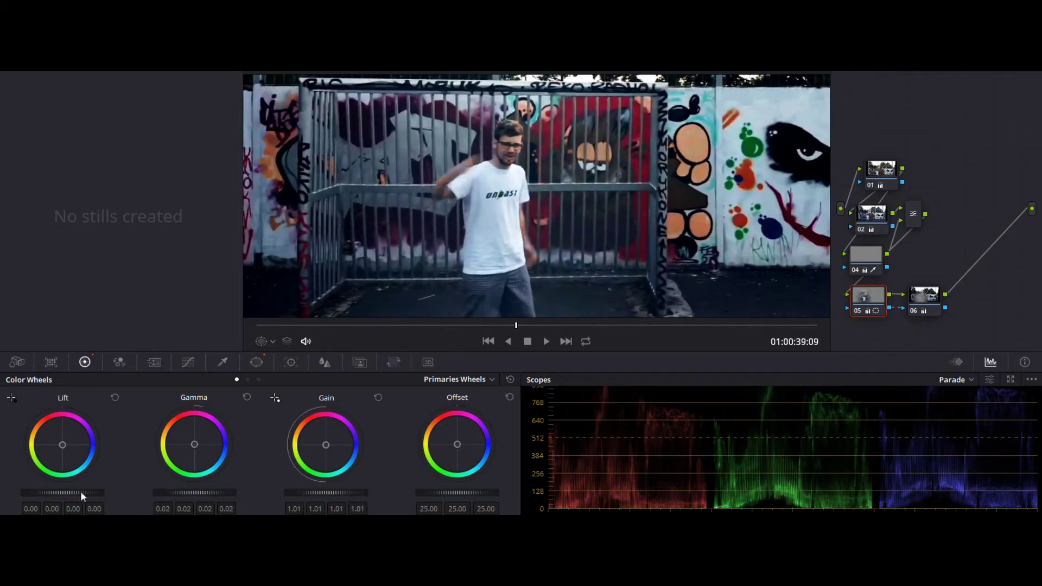
scroll(80, 490, "down", 1)
scroll(80, 493, "down", 1)
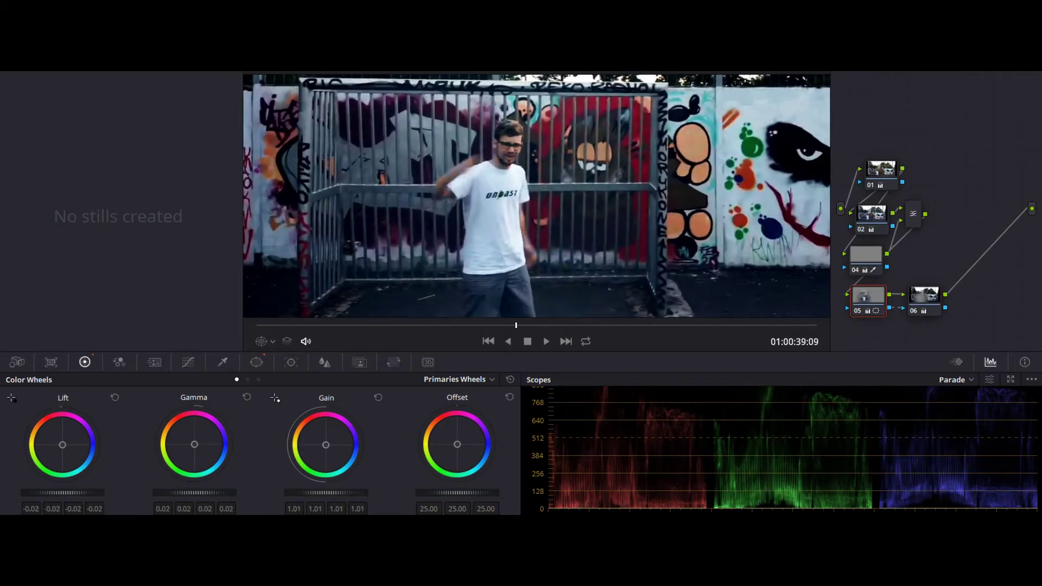
scroll(194, 492, "up", 2)
Step: Add two serial nodes, 07 and 08, after node 06 and open the Hue Vs Sat curve
left_click(924, 296)
key("alt+s")
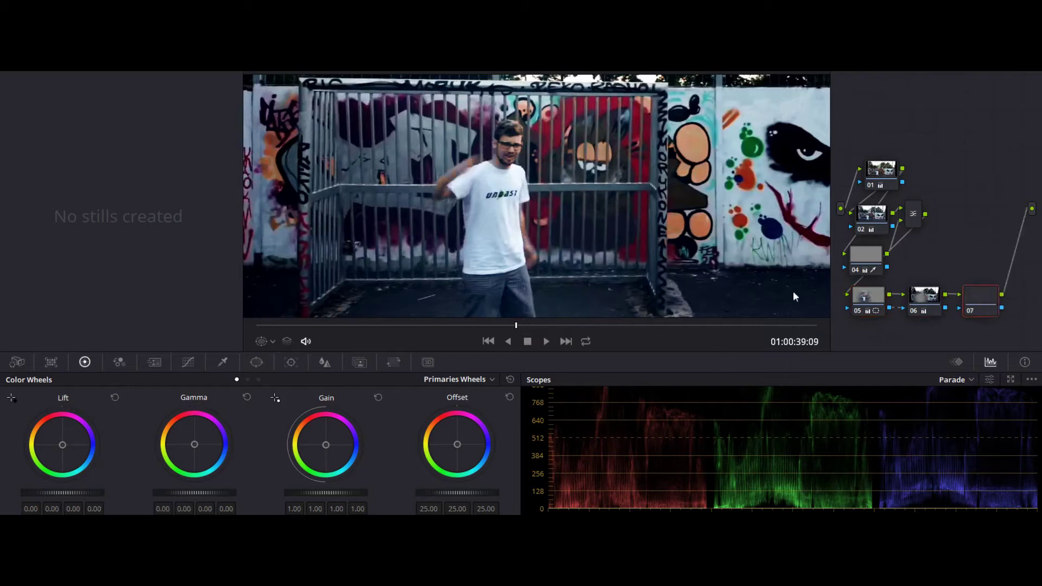
left_click(217, 362)
left_click(200, 360)
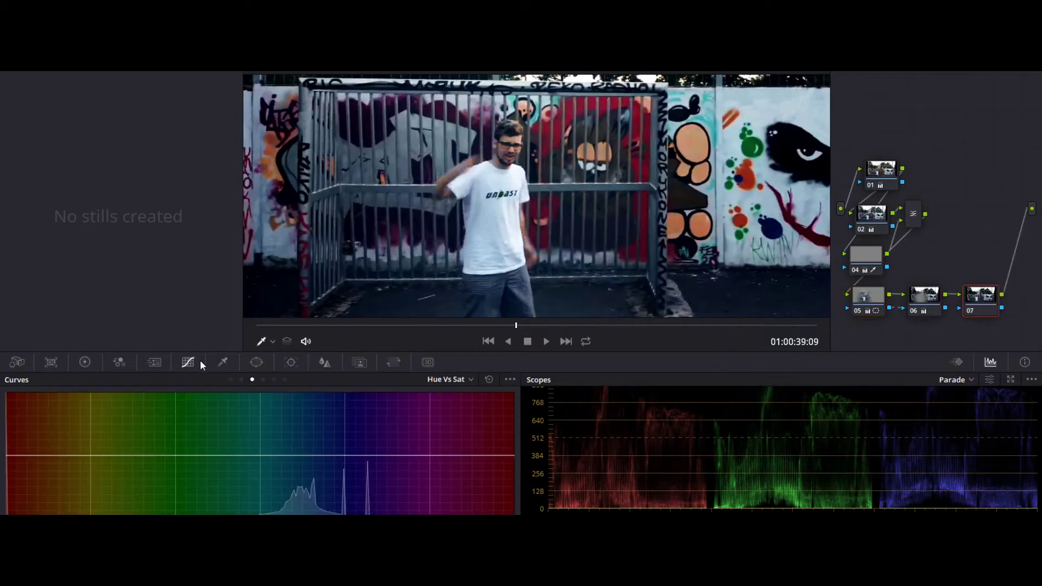
scroll(604, 212, "down", 4)
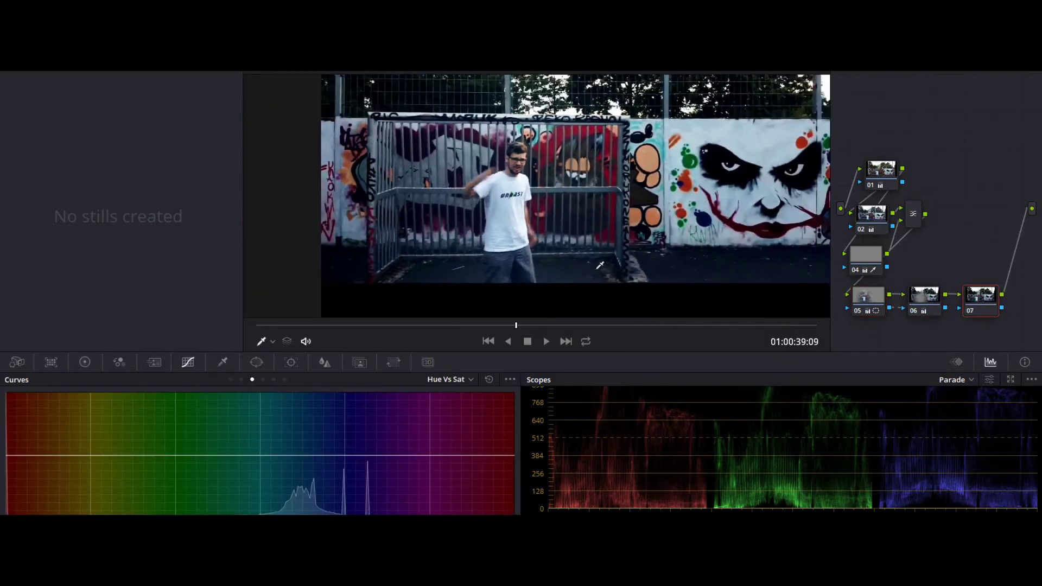
key("alt+s")
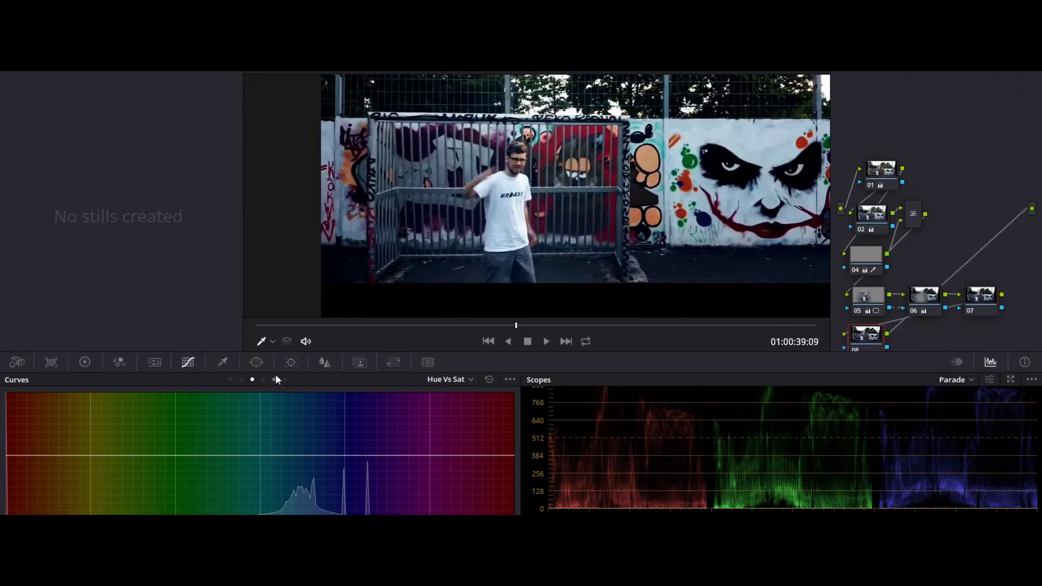
Step: Rearrange the node graph with nodes 04, 05 and 06 above and nodes 07 and 08 side by side below
left_click(924, 296)
left_click(865, 302)
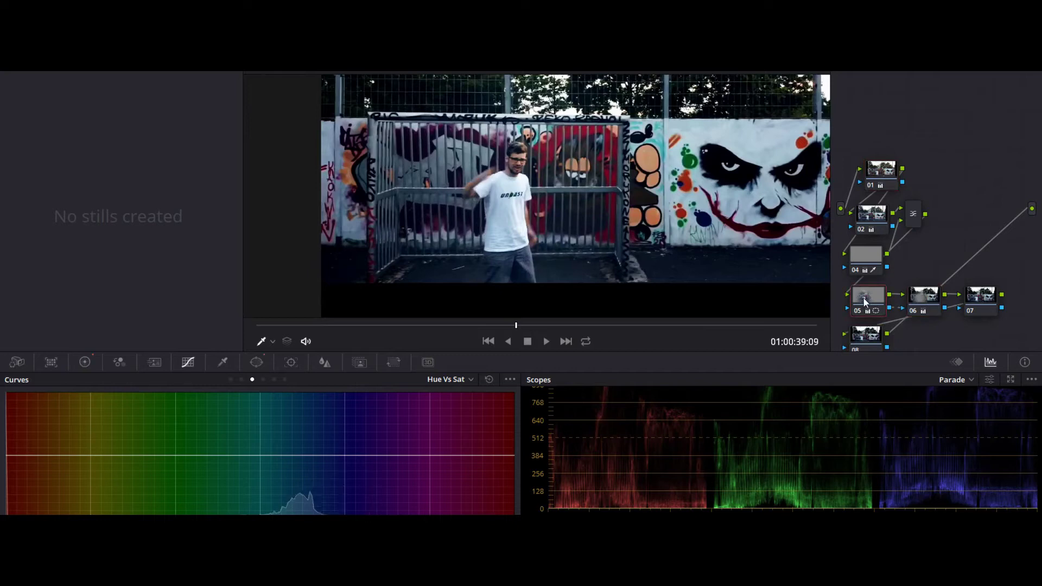
left_click_drag(924, 297, 1026, 177)
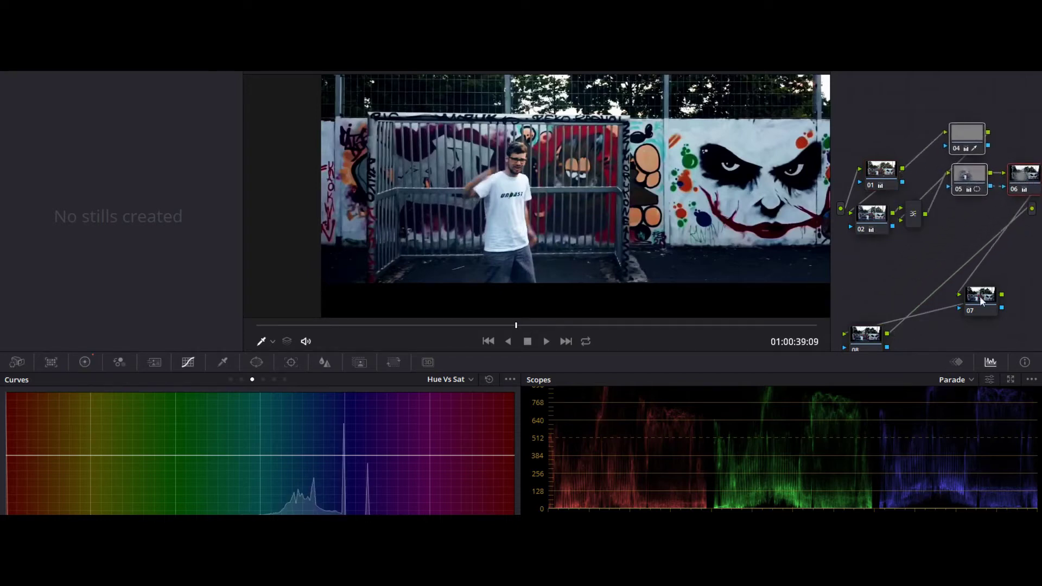
left_click_drag(980, 301, 854, 262)
left_click_drag(866, 337, 957, 254)
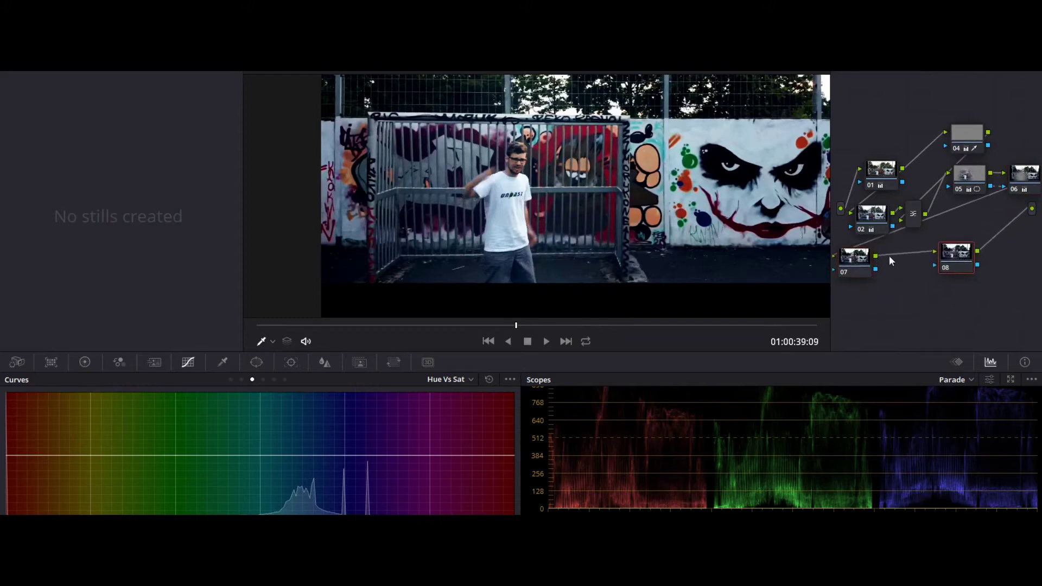
left_click_drag(854, 255, 879, 269)
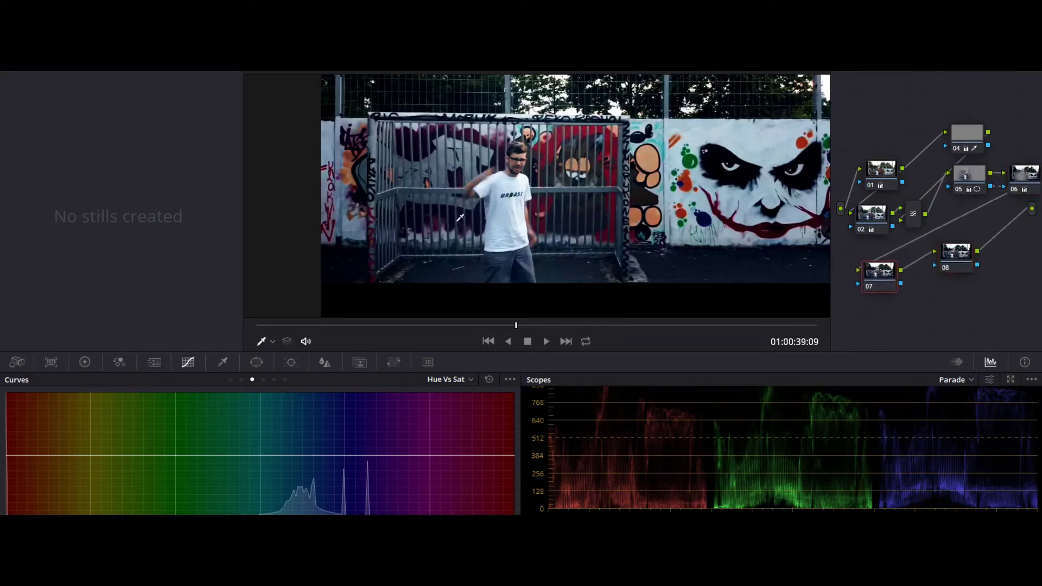
Step: On node 07's Hue Vs Sat curve, sample the orange and red graffiti and raise both hues' saturation, widening the red range
left_click(653, 155)
left_click_drag(43, 454, 49, 430)
scroll(615, 163, "up", 4)
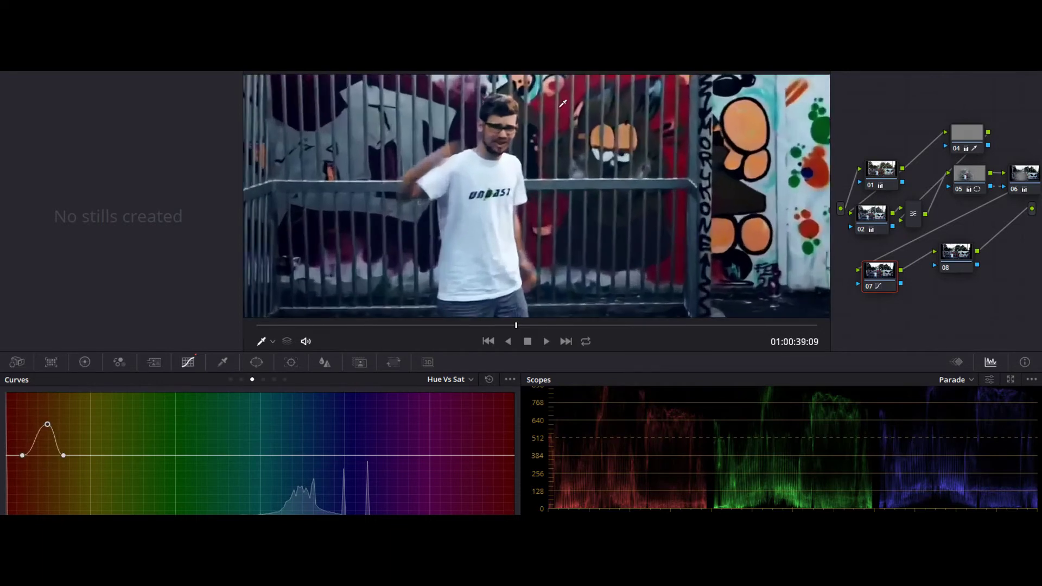
left_click(567, 105)
left_click_drag(491, 456, 495, 425)
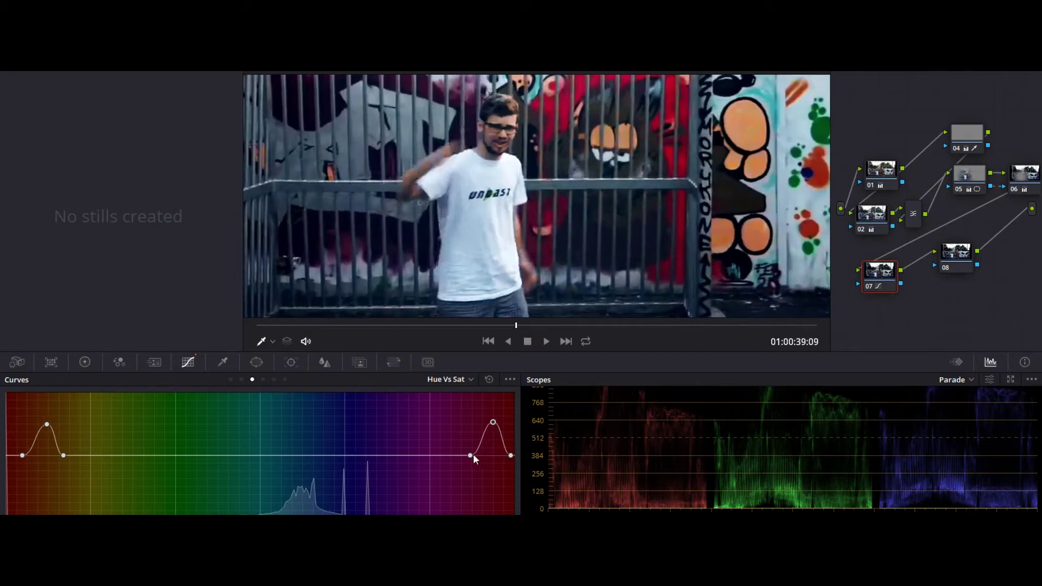
left_click_drag(471, 456, 563, 453)
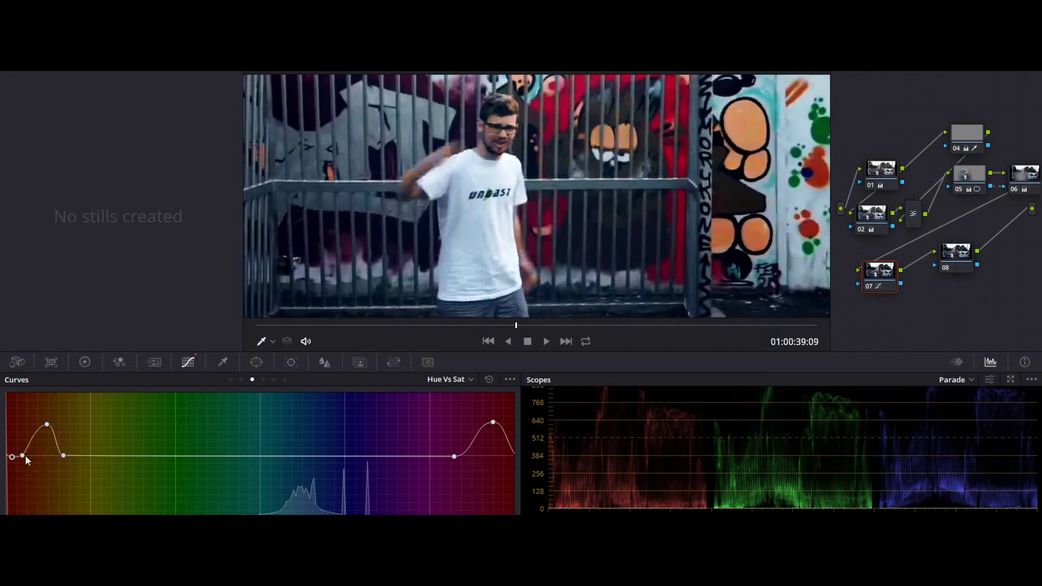
left_click_drag(13, 456, 13, 454)
mouse_move(492, 422)
left_mouse_down()
mouse_move(494, 396)
mouse_move(492, 407)
left_mouse_up()
Step: Sample the green paint splash and raise its saturation, and extend the raised orange range toward yellow
scroll(616, 131, "down", 3)
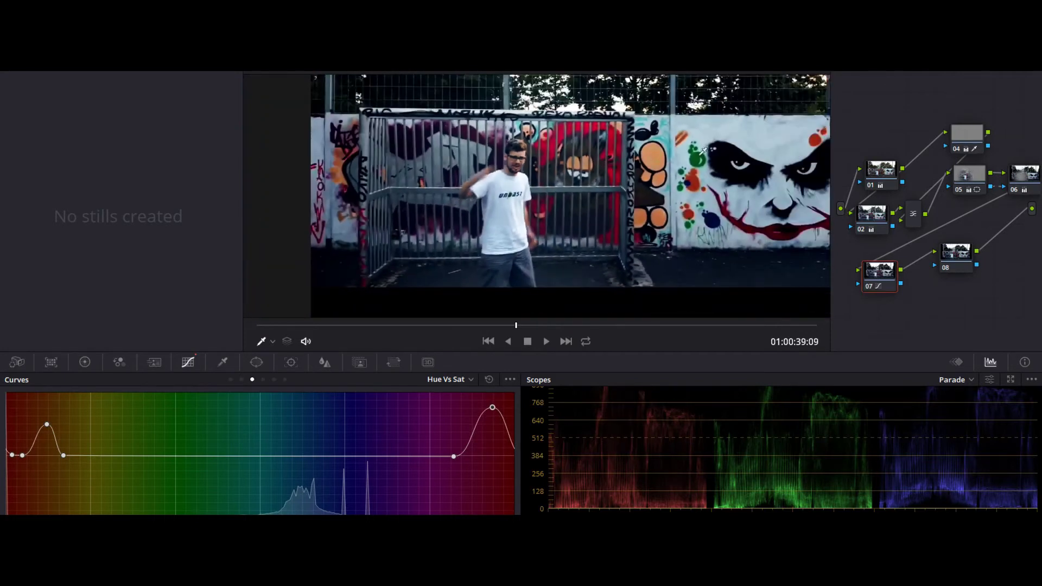
left_click(700, 156)
left_click_drag(205, 457, 211, 427)
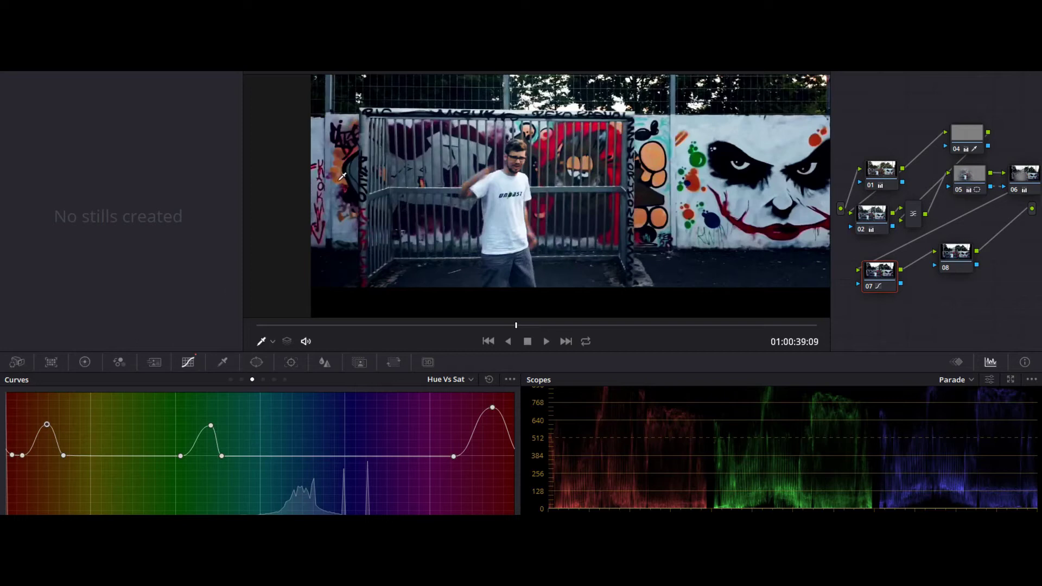
left_click_drag(66, 457, 91, 427)
Step: Toggle node 07 off and on to compare the colors with and without the saturation boost
scroll(533, 225, "down", 2)
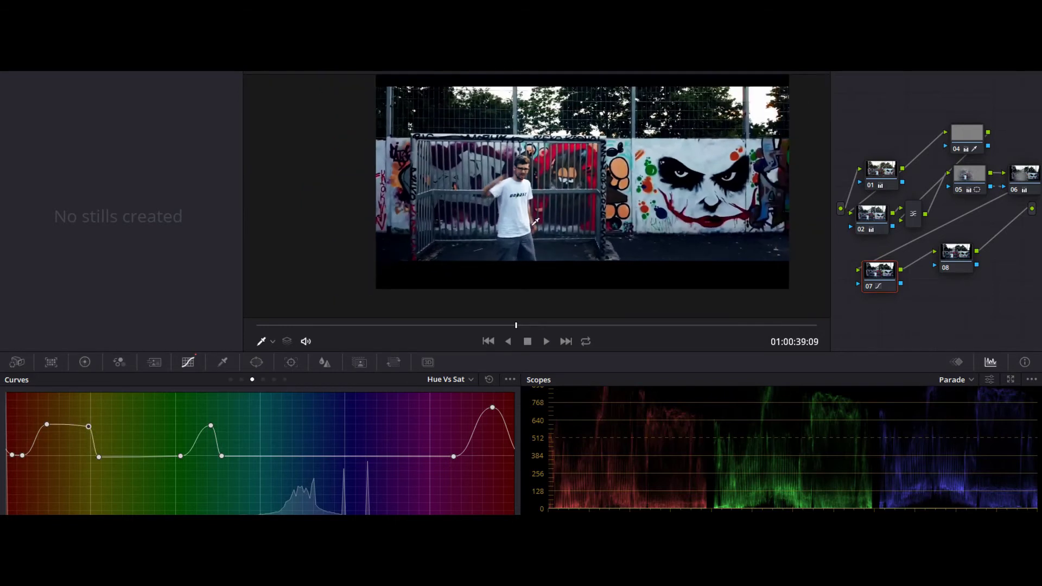
key("ctrl+d")
key("ctrl+d")
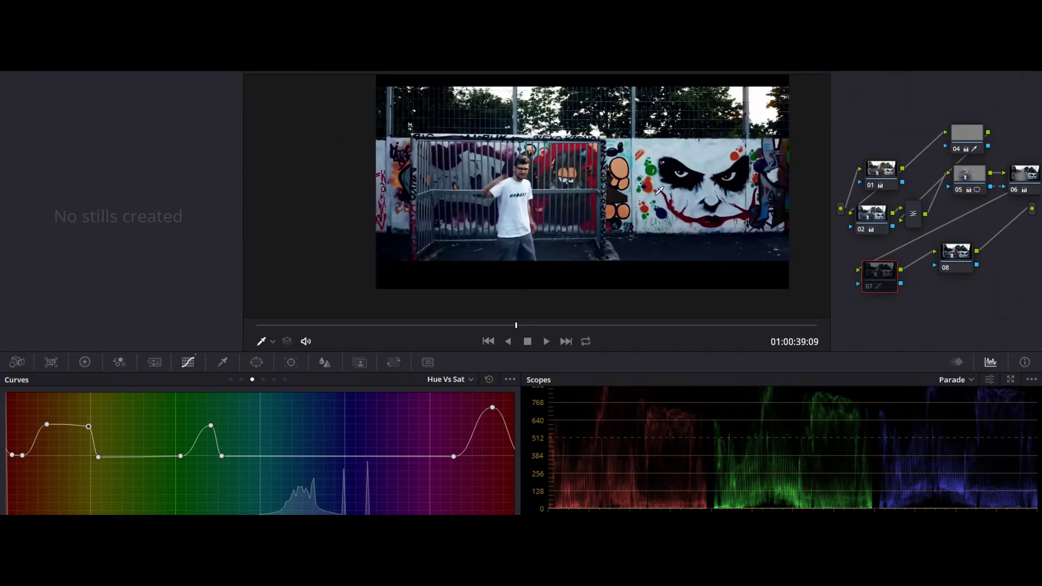
scroll(493, 225, "up", 2)
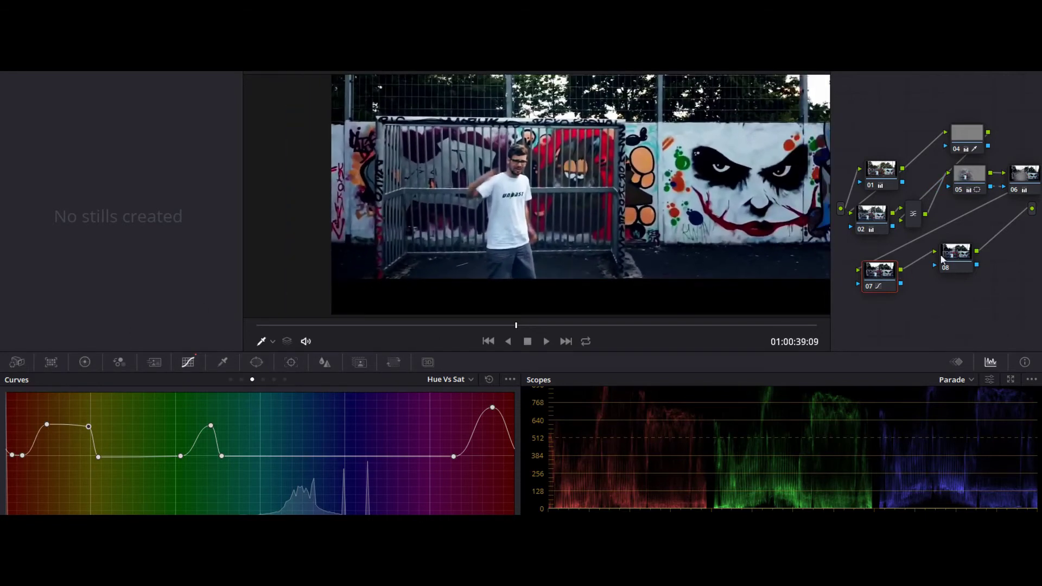
Step: Desaturate only the darkest shadows with node 08's Lum Vs Sat curve, inspect the dark areas and align the node beside node 07
left_click(955, 252)
left_click(274, 379)
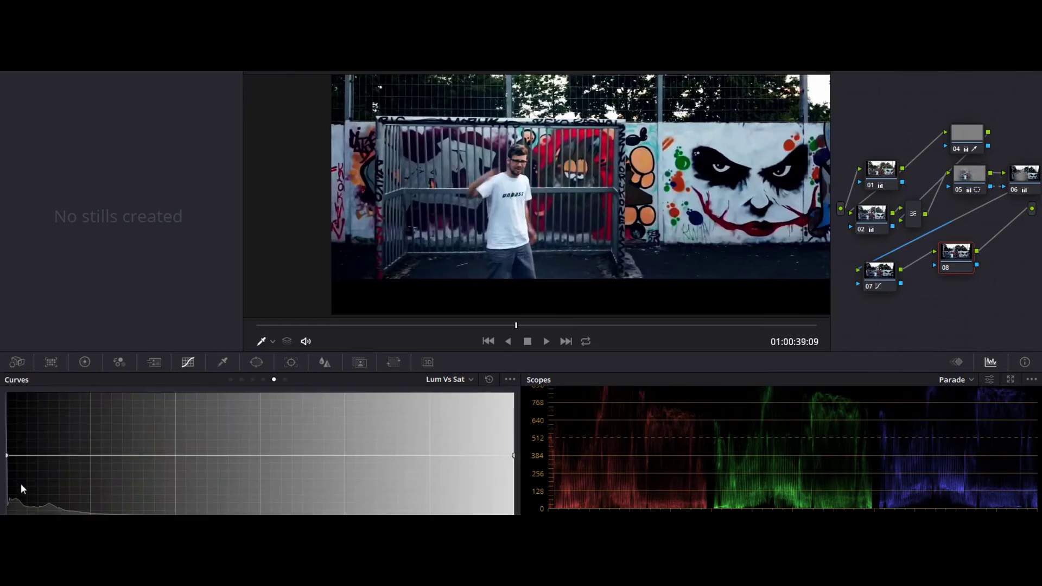
left_click_drag(7, 455, 7, 514)
left_click_drag(88, 505, 27, 459)
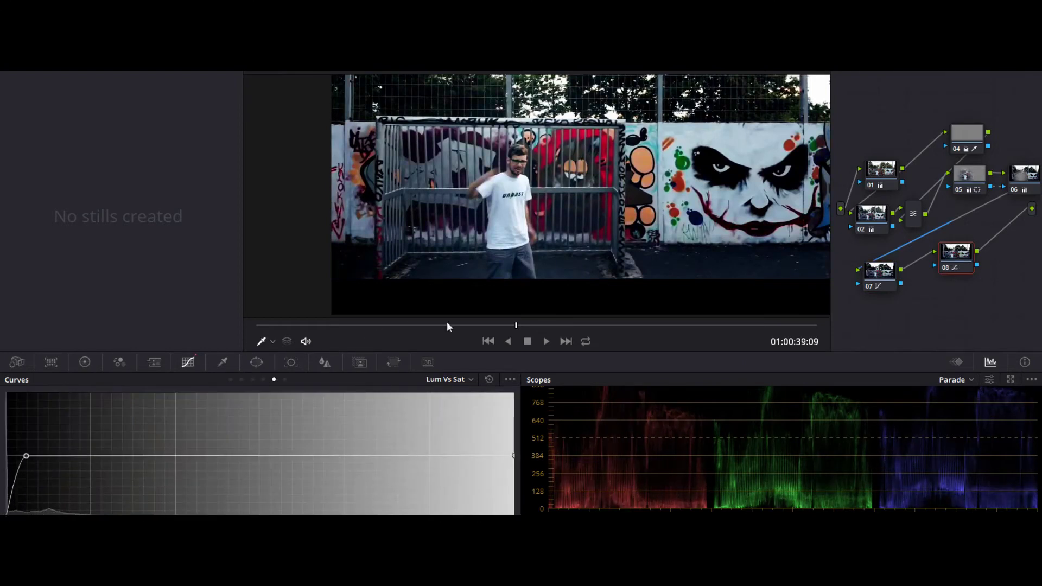
scroll(514, 293, "up", 10)
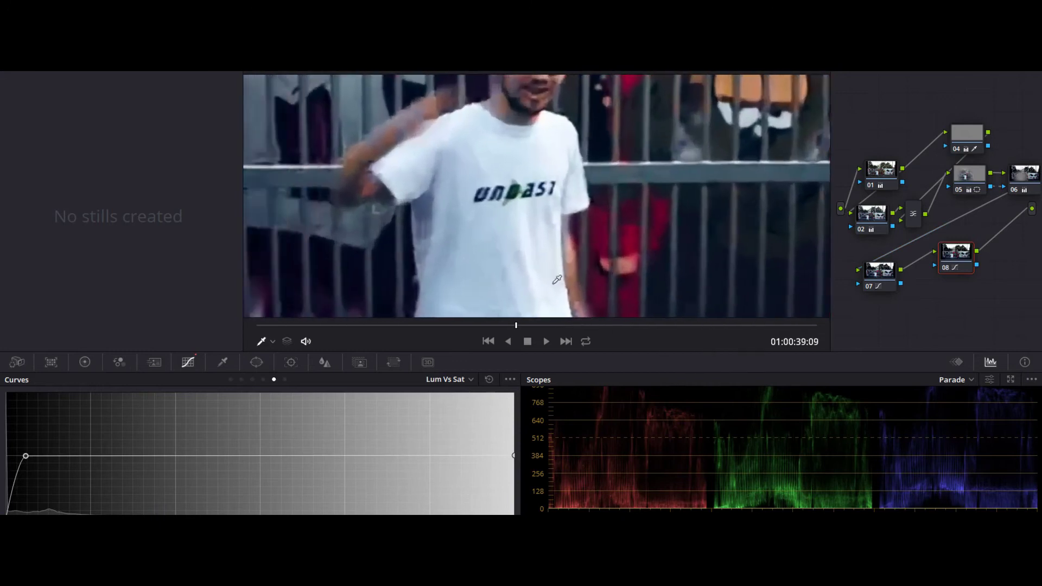
left_click_drag(553, 284, 671, 204)
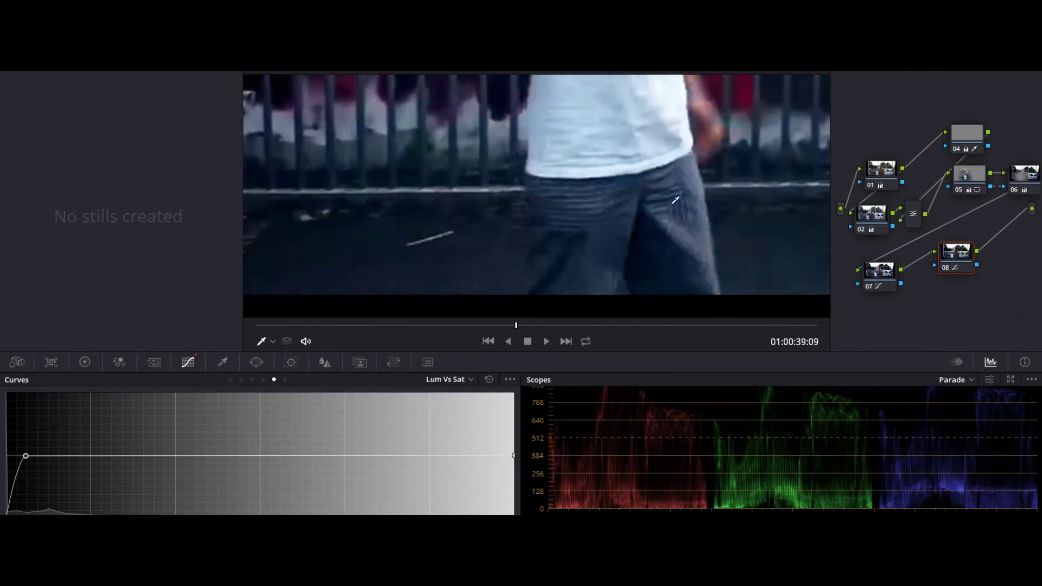
scroll(670, 205, "down", 8)
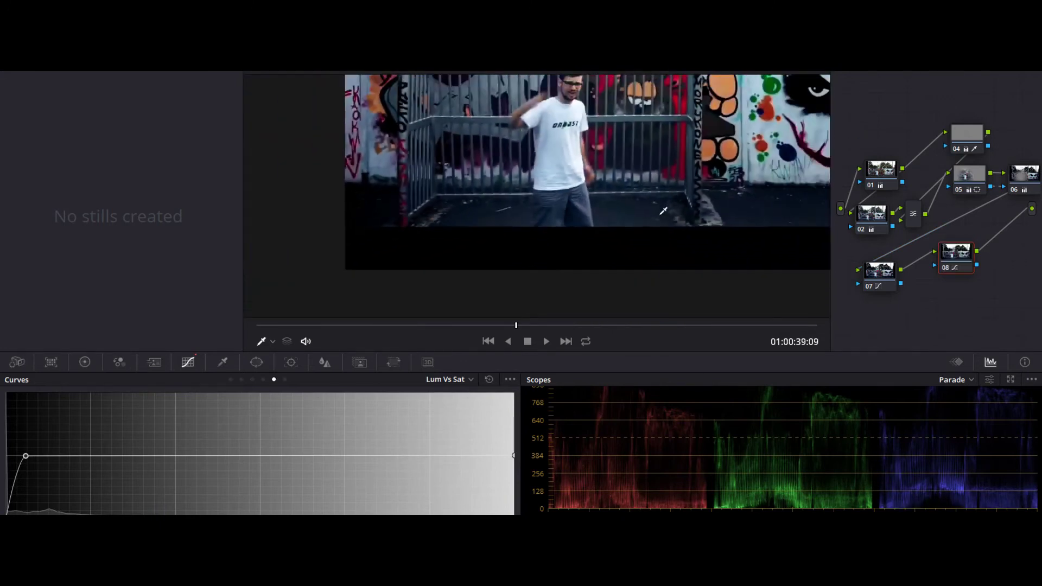
scroll(663, 211, "down", 8)
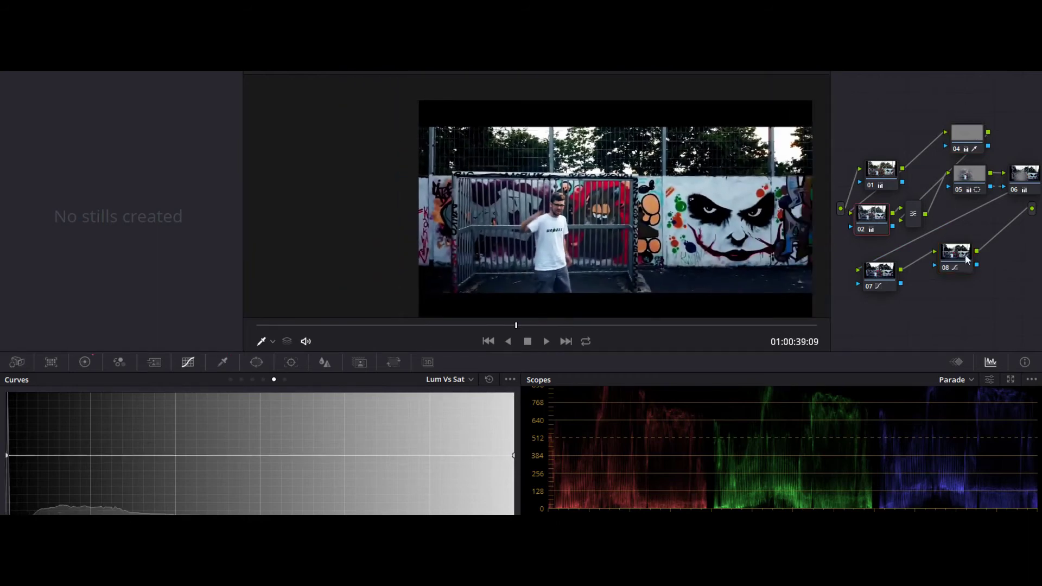
left_click_drag(959, 254, 961, 278)
scroll(668, 236, "down", 1)
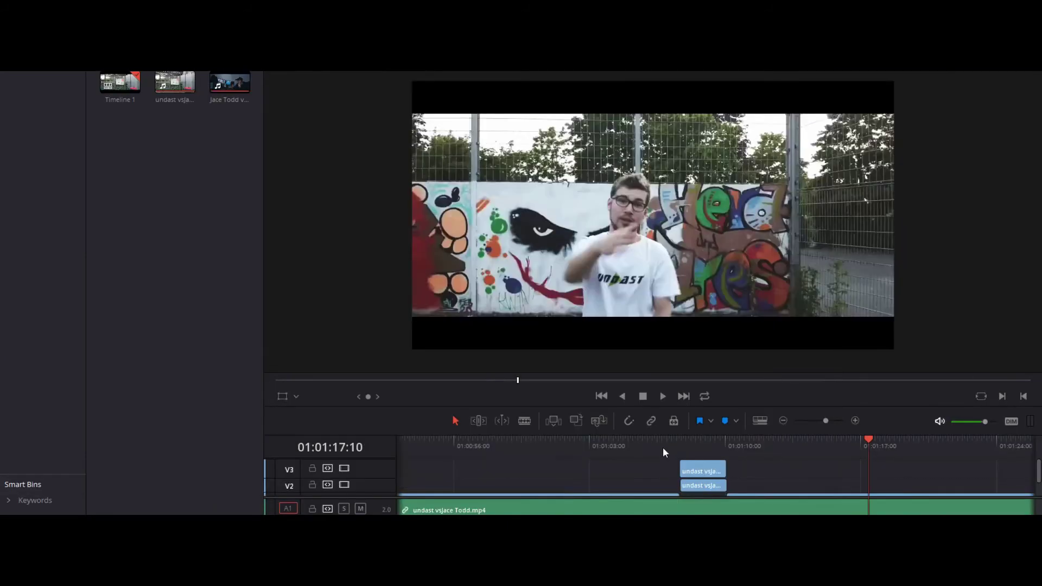
Step: Play the edit timeline from just before the stacked V2 and V3 clips to review the switch between them
left_click(668, 445)
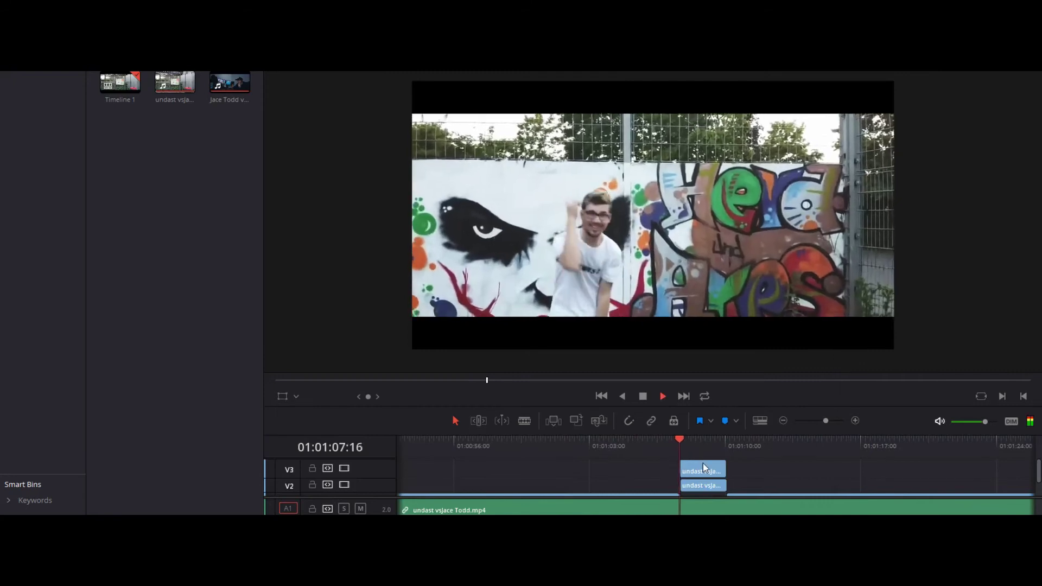
key("space")
scroll(705, 471, "up", 4)
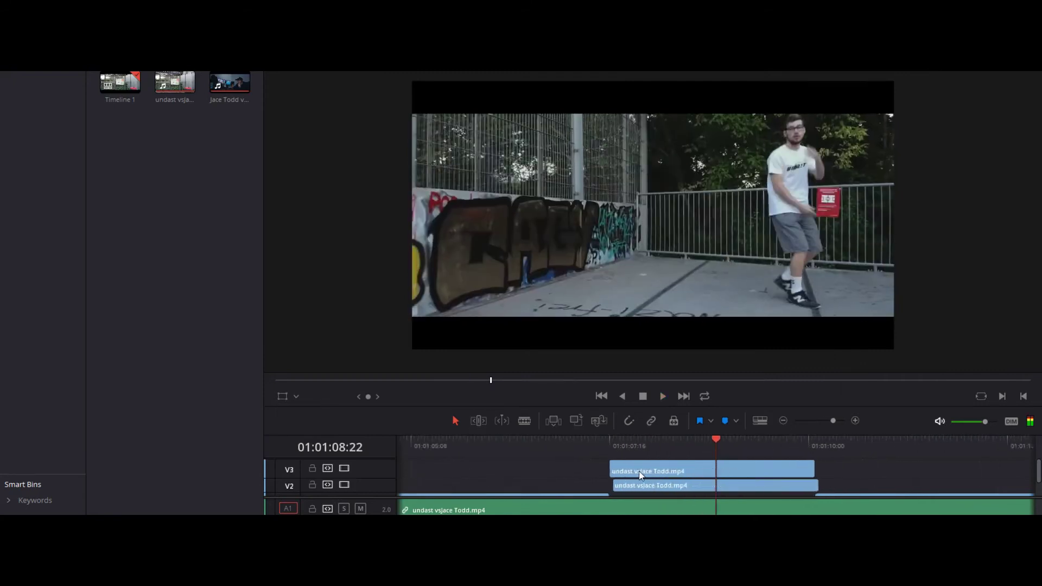
scroll(640, 471, "up", 2)
Step: Place the playhead at 01:01:08:16 and make six closely spaced cuts in the V3 clip from that point
left_click_drag(625, 443, 681, 457)
key("b")
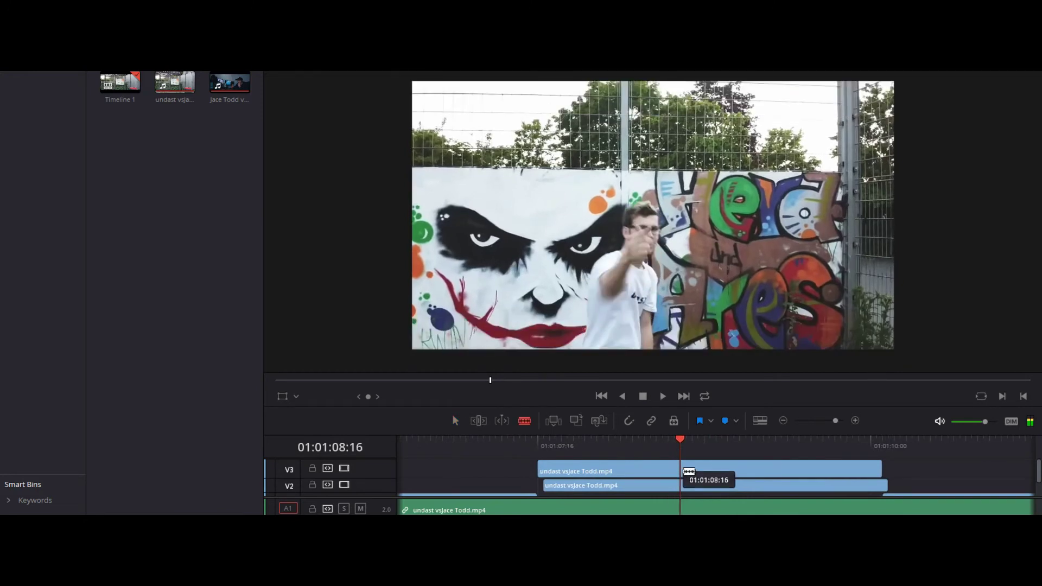
left_click(682, 471)
left_click(688, 471)
left_click(693, 471)
left_click(699, 471)
left_click(705, 471)
left_click(710, 471)
scroll(697, 472, "up", 1)
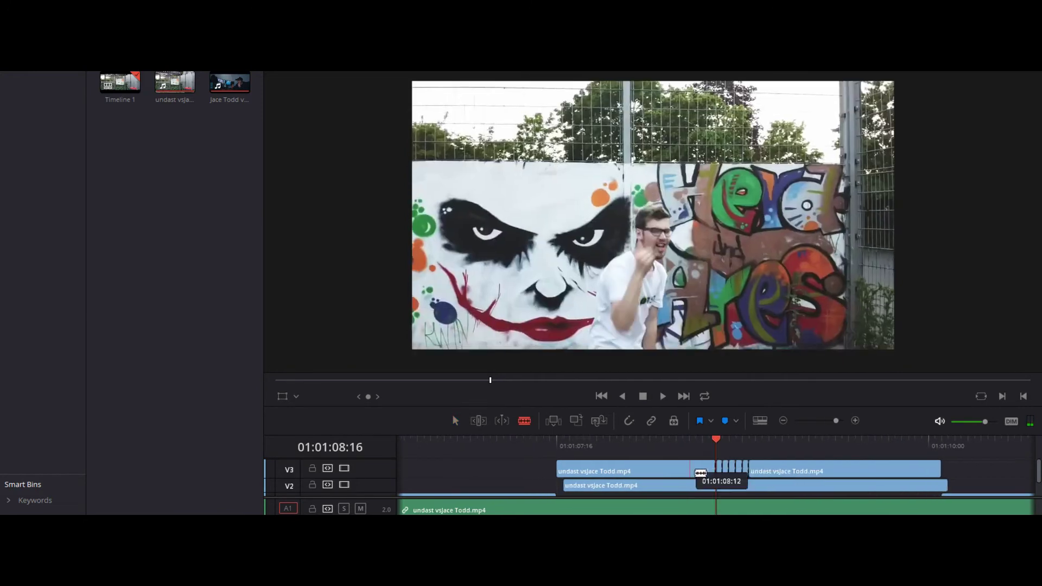
scroll(700, 473, "up", 1)
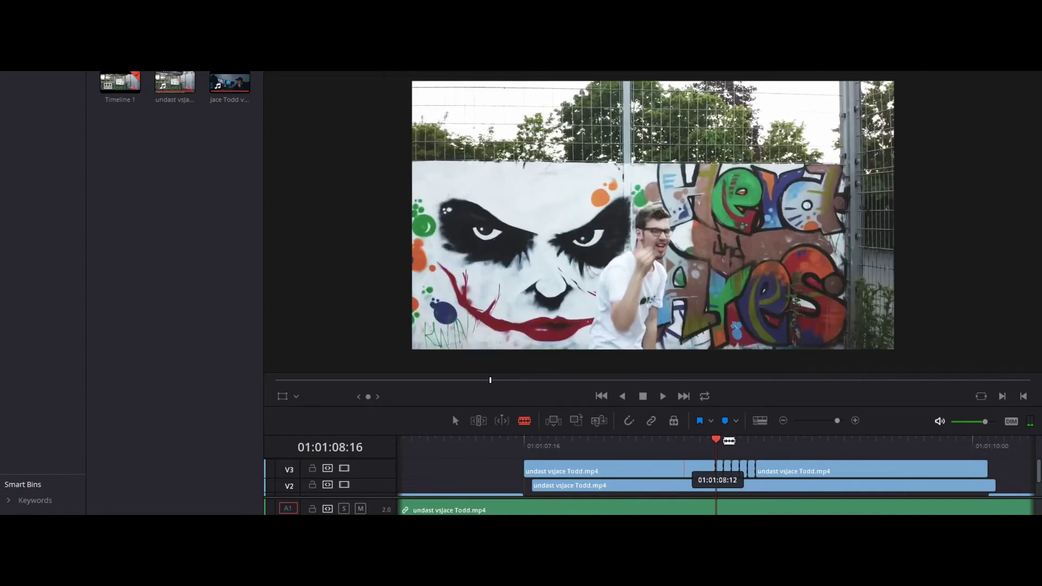
Step: Delete the first and third short slices on V3 to reveal the V2 clip and play back the flicker effect
key("a")
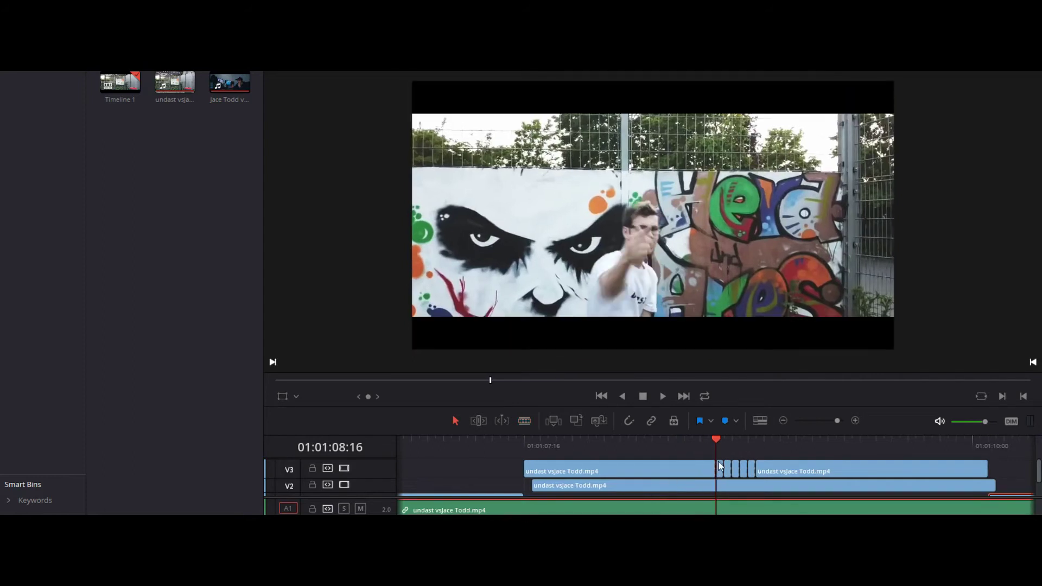
left_click(722, 467)
key("BackSpace")
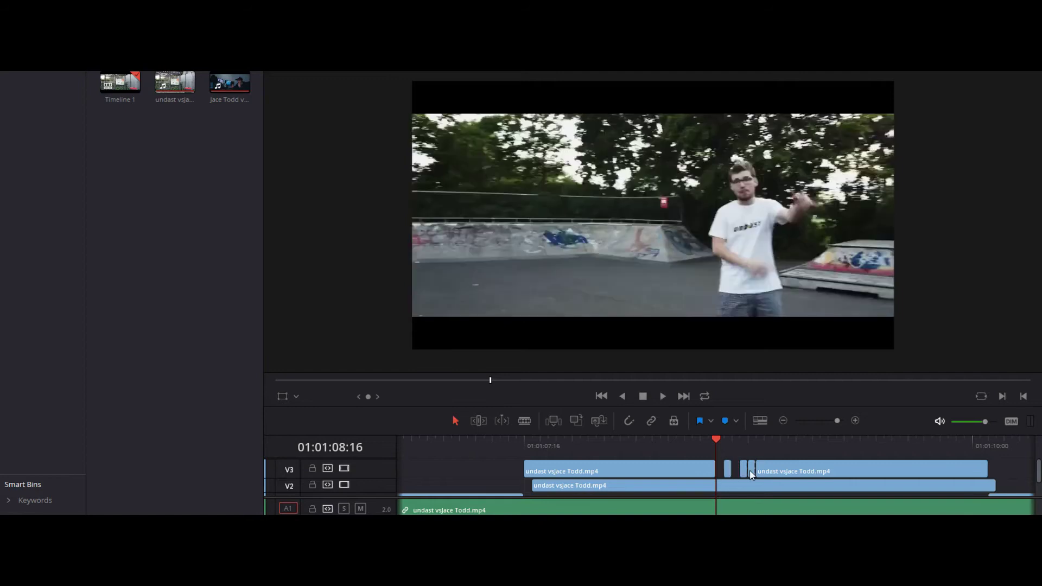
key("space")
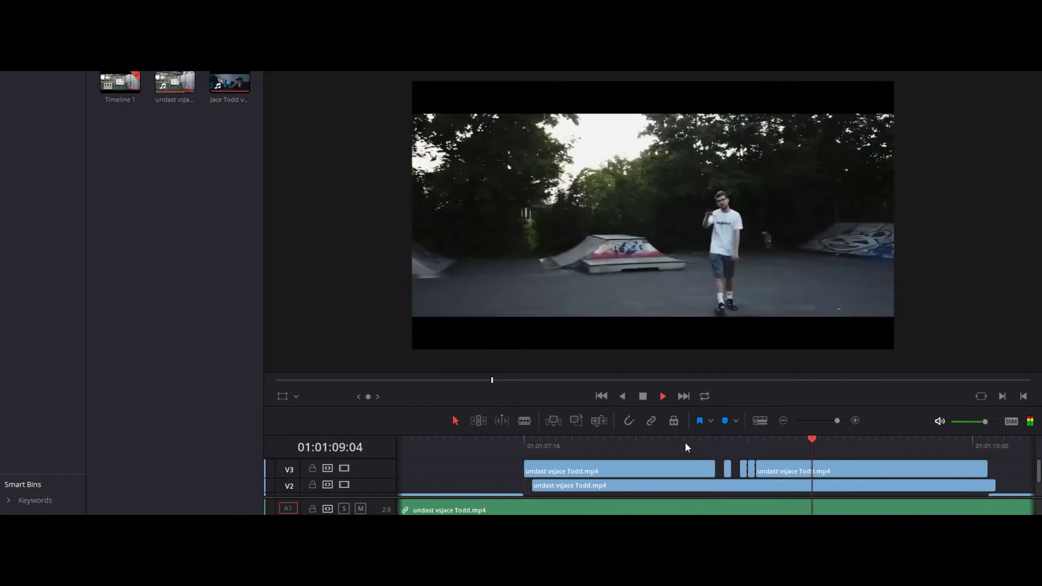
Step: Place the playhead at 01:01:09:13 and make several closely spaced cuts in the V3 clip from that point
left_click(685, 441)
left_click(742, 445)
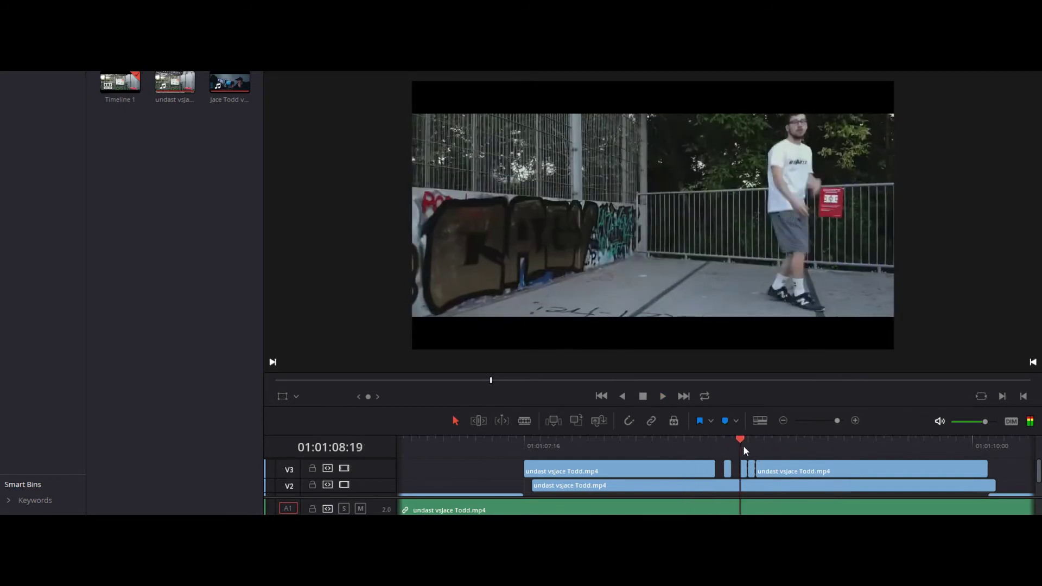
left_click_drag(811, 446, 886, 457)
key("b")
left_click(887, 468)
left_click(895, 470)
left_click(903, 470)
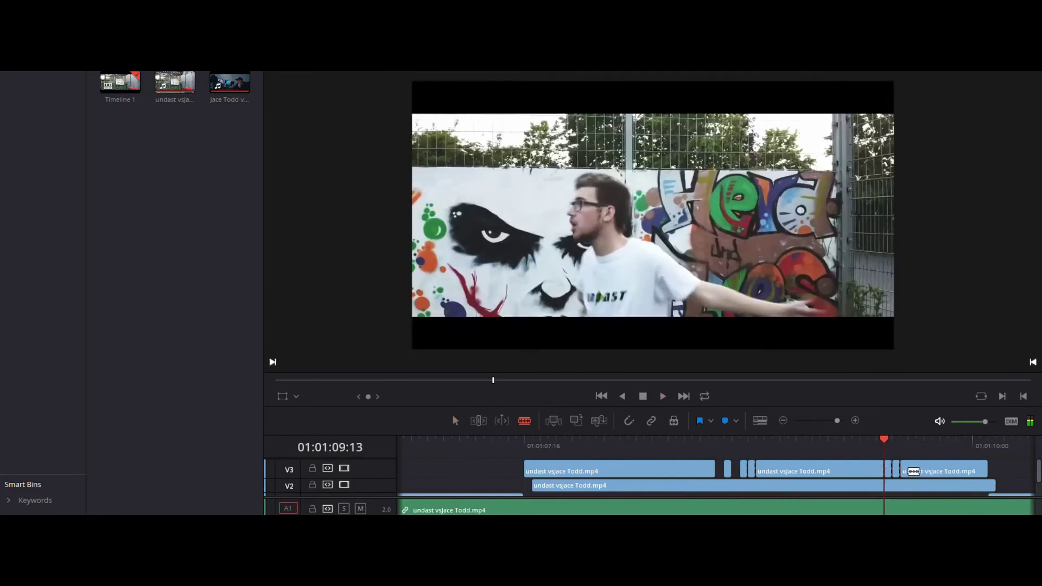
left_click(912, 471)
left_click(921, 471)
Step: Delete every second short slice of the new V3 cuts and extend the last V3 piece past the end of the V2 clip
key("a")
left_click_drag(916, 471, 1021, 474)
scroll(722, 462, "right", 2)
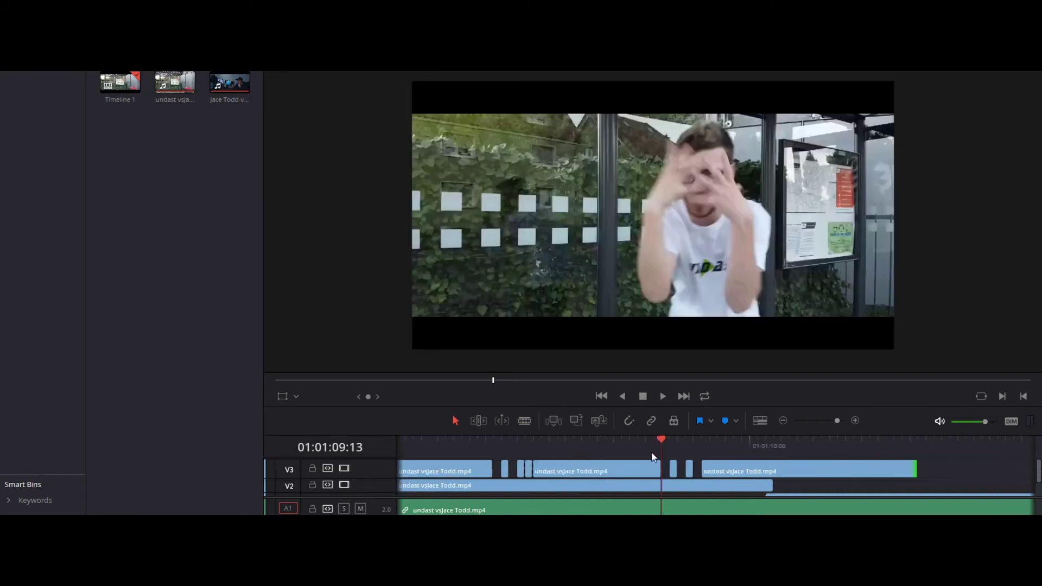
Step: Play the timeline from near the start of the stacked V2 and V3 clips to review both flicker cuts
scroll(651, 457, "down", 5)
scroll(595, 441, "right", 2)
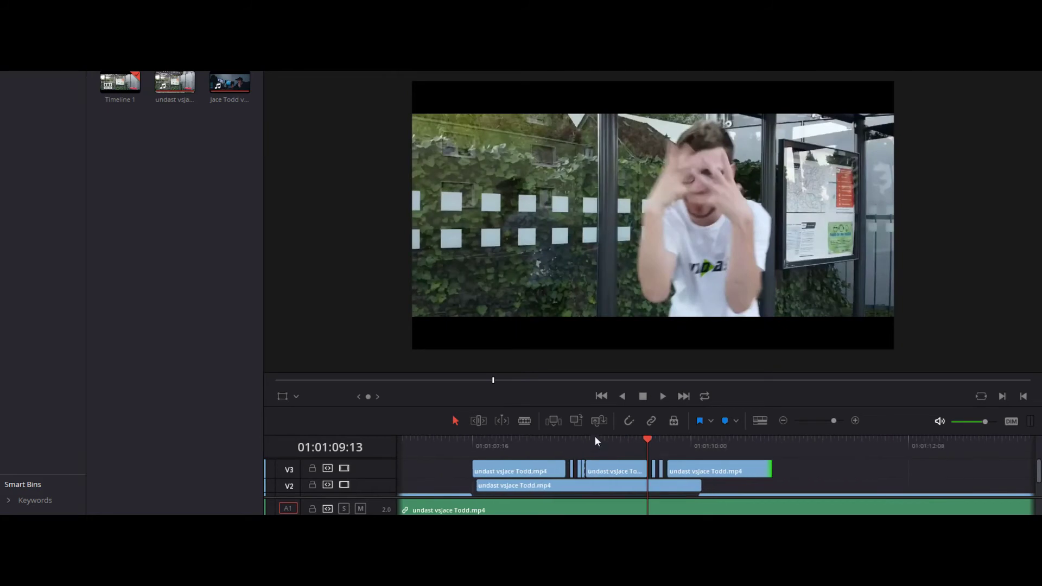
left_click(497, 439)
key("space")
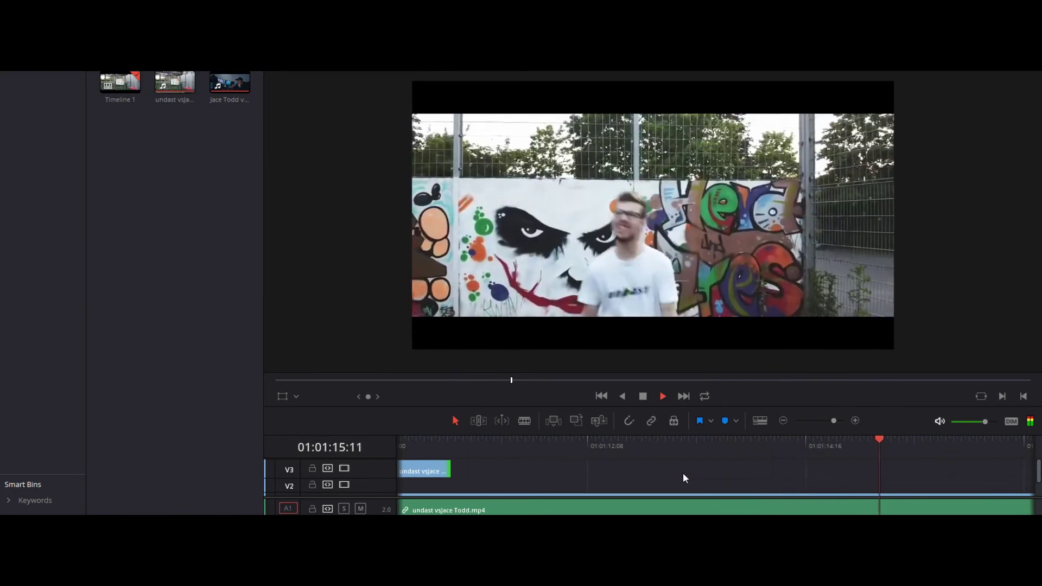
Step: Split the V1 clip just after 01:01:14:16, review the cut point and select the graffiti-wall part that follows it
left_click(823, 438)
left_click(784, 441)
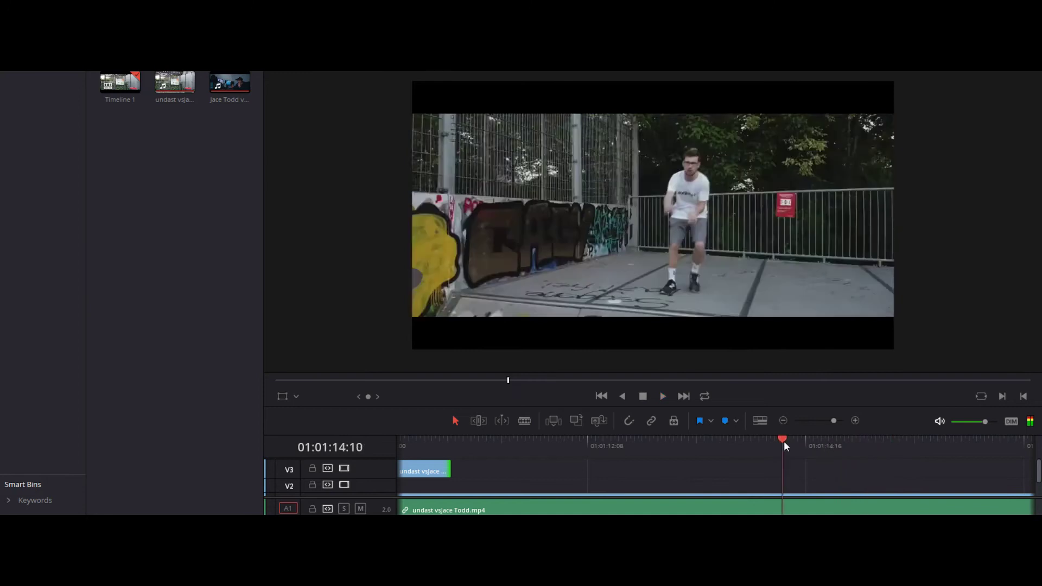
left_click_drag(783, 441, 836, 451)
scroll(841, 460, "down", 2)
scroll(846, 482, "up", 2)
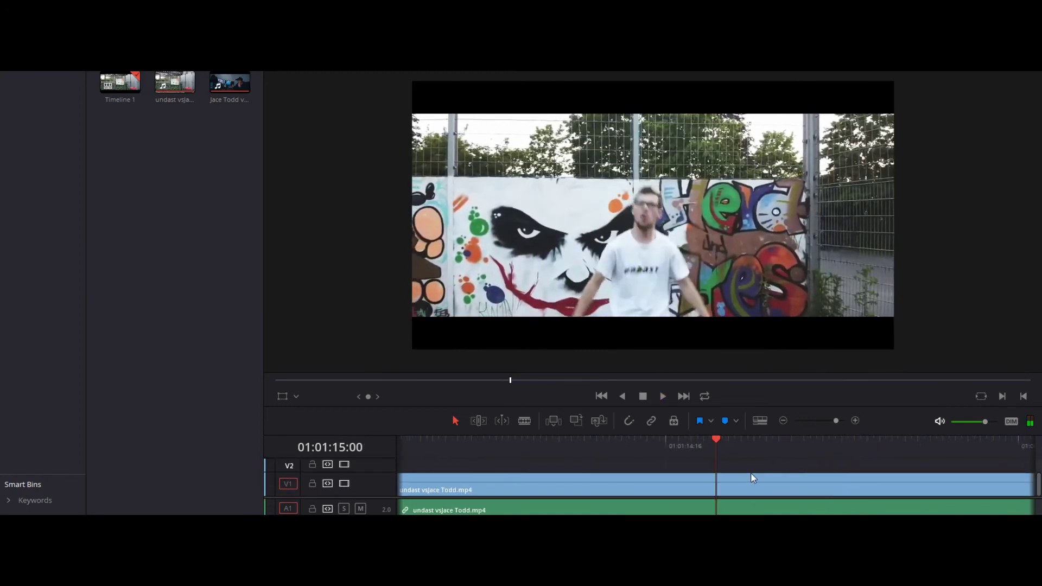
left_click_drag(714, 489, 670, 490)
left_click_drag(664, 444, 723, 447)
left_click(671, 443)
key("space")
left_click(692, 447)
left_click(748, 482)
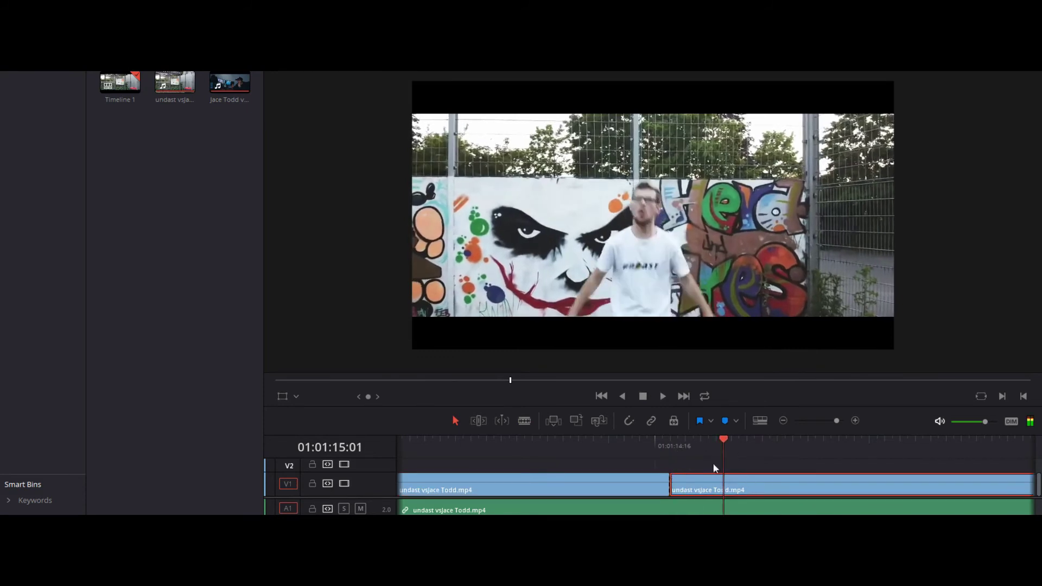
Step: Show the selected clip's properties and add a zoom keyframe of 1.890 at 01:01:15:01
left_click(1009, 23)
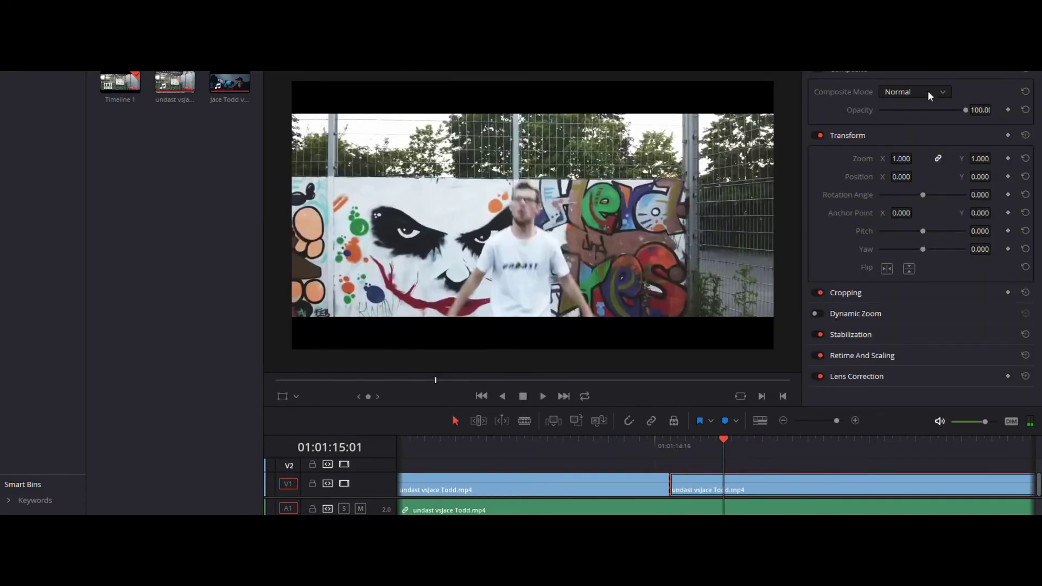
left_click_drag(670, 448, 723, 452)
left_click(1008, 158)
left_click_drag(984, 158, 1031, 159)
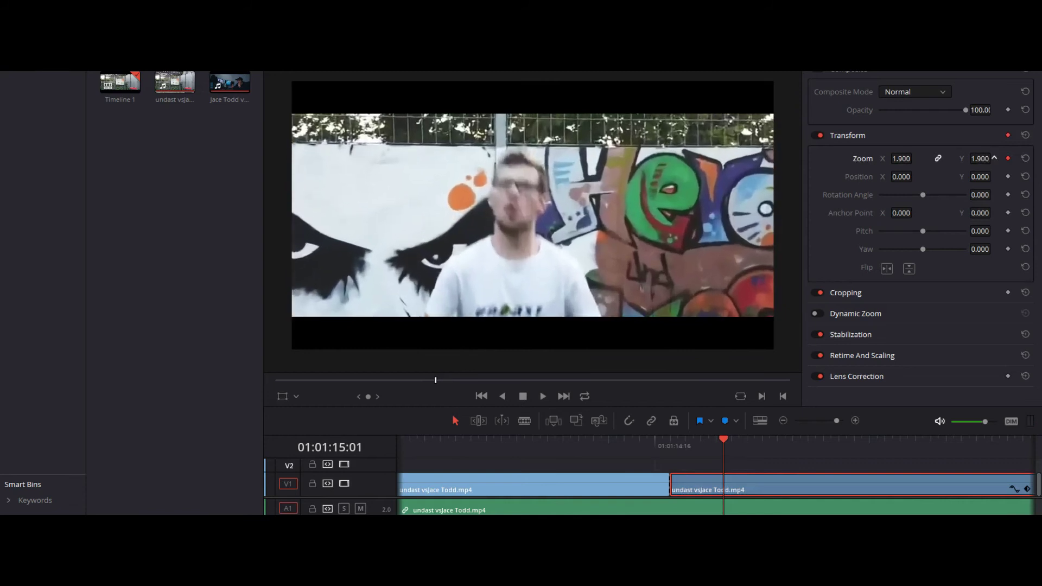
Step: Add a zoom keyframe of 1.000 at 01:01:14:23 and play back the quick punch-in
left_click_drag(717, 444, 708, 445)
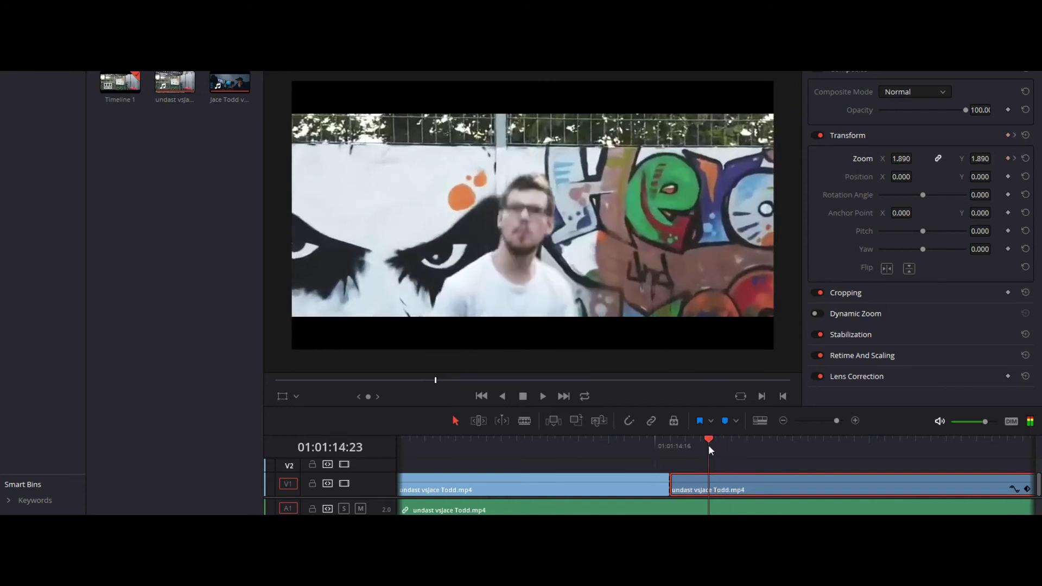
left_click(908, 158)
type("1")
key("Return")
key("space")
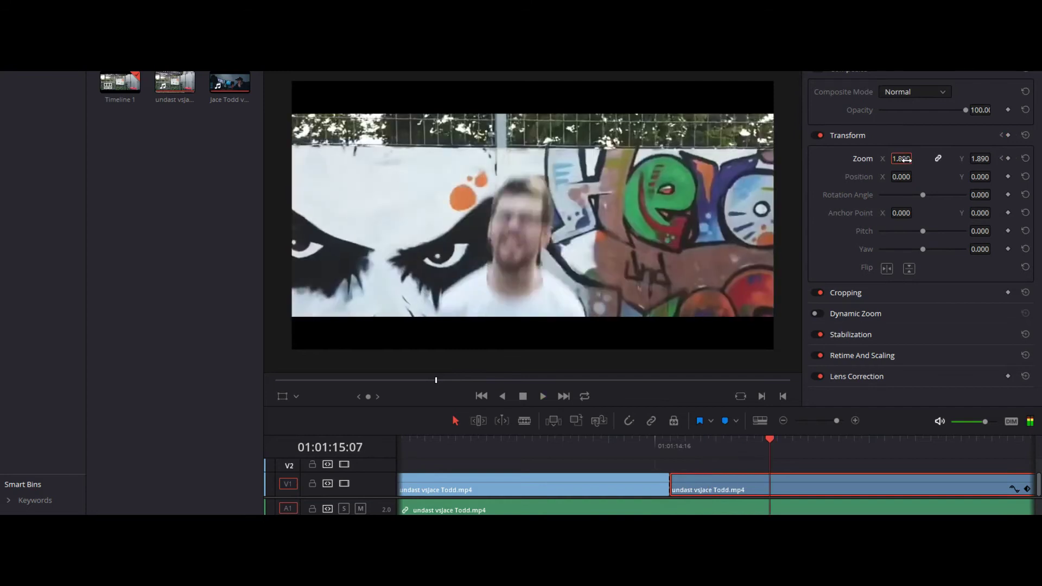
left_click_drag(769, 445, 636, 446)
key("space")
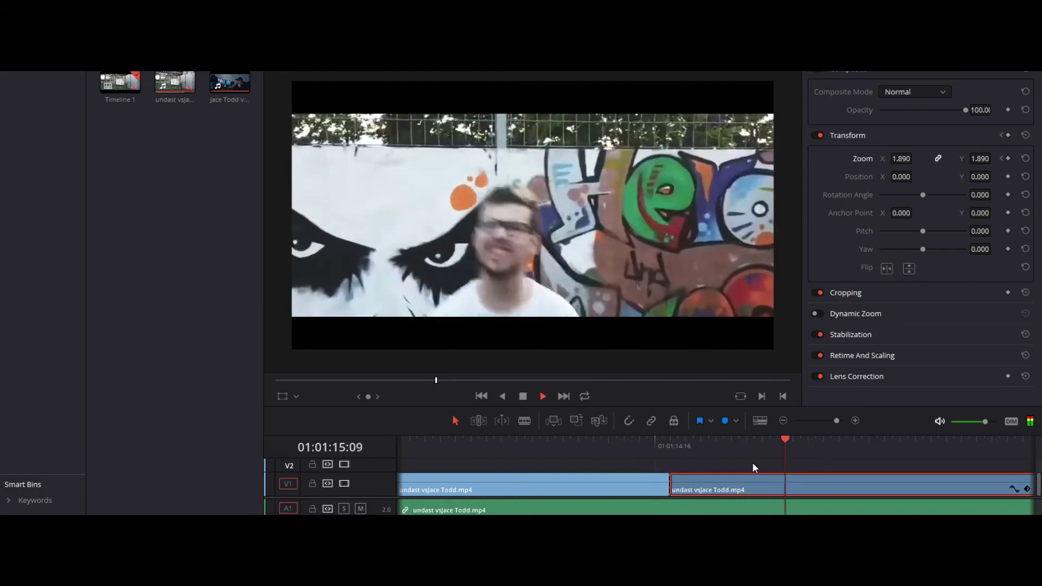
Step: Add a timeline marker at 01:01:15:13 and step the playhead three frames back to 01:01:15:10
left_click(764, 448)
left_click_drag(767, 448, 814, 456)
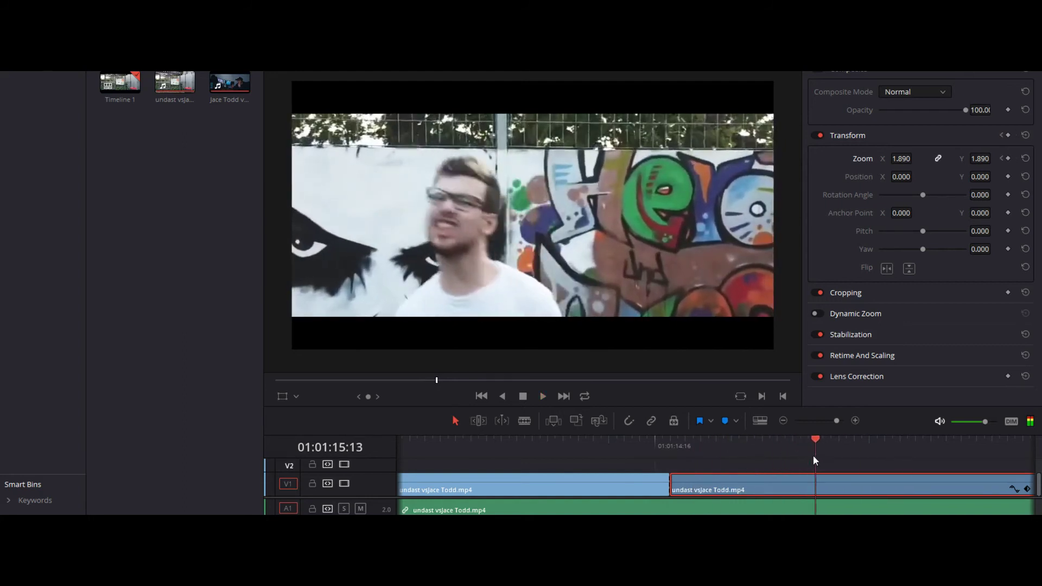
left_click(901, 157)
left_click(861, 461)
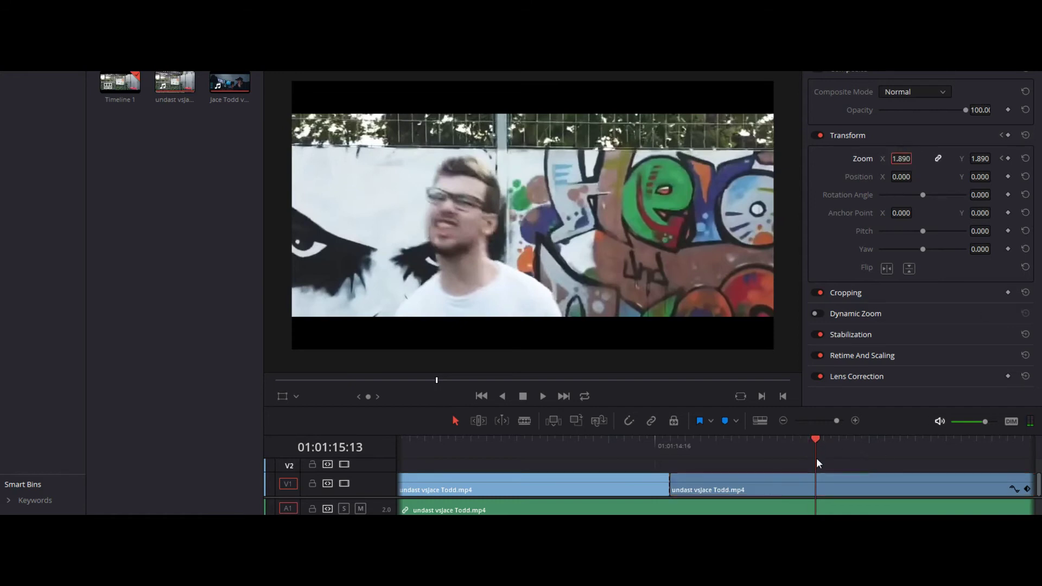
left_click(726, 421)
key("Left")
key("Left")
key("Left")
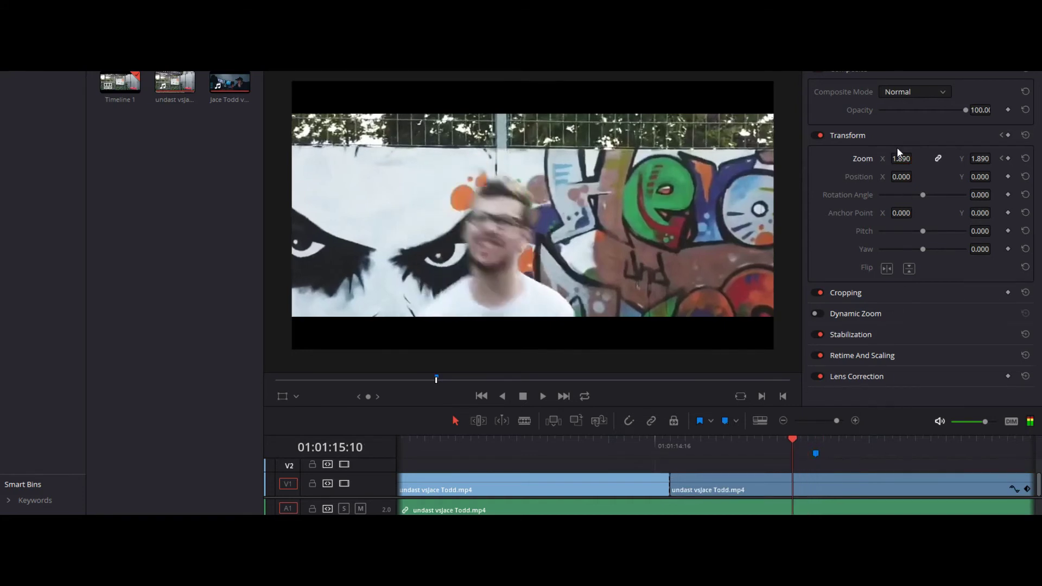
Step: Add zoom keyframes around the 01:01:15:13 marker that hold 1.890 and return the clip to 1.000
left_click(900, 158)
key("Right")
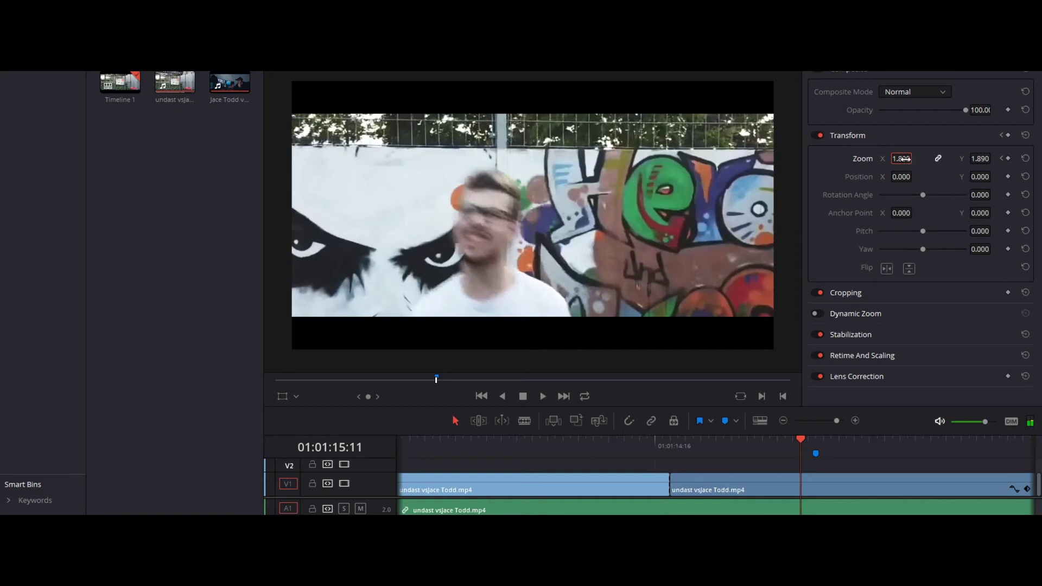
left_click_drag(902, 158, 910, 159)
type("1.")
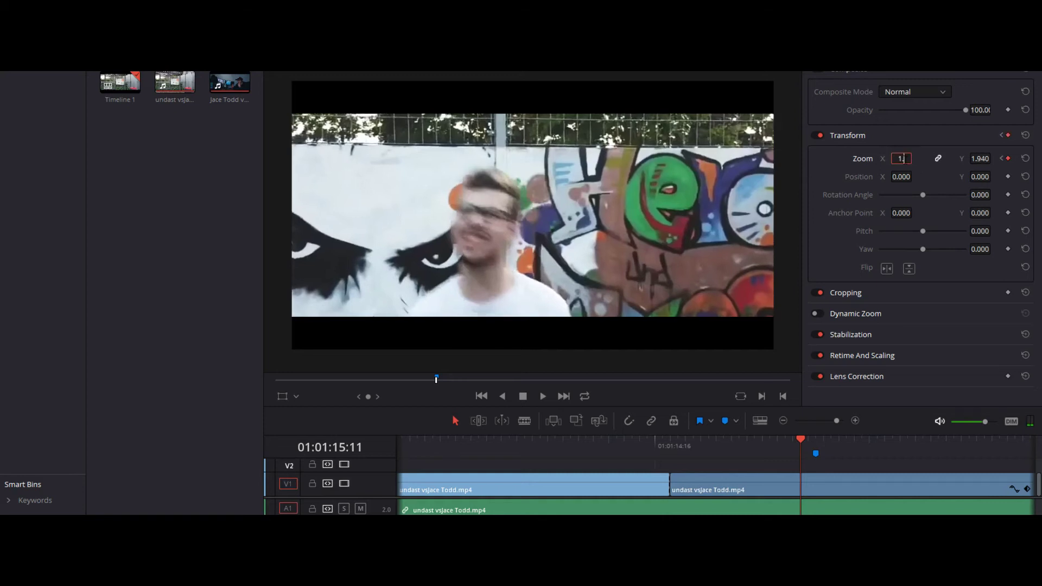
key("Return")
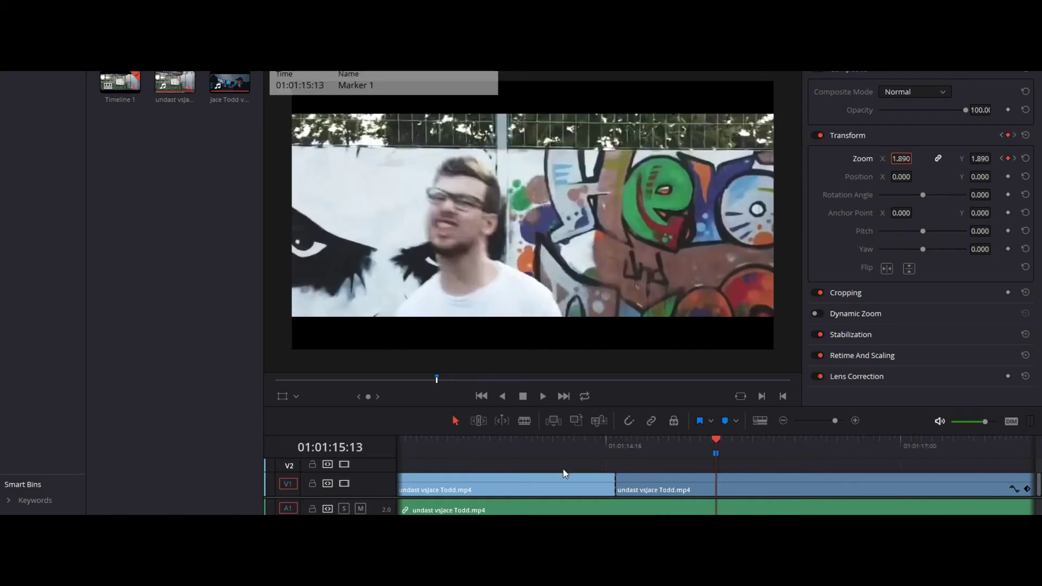
Step: Play the sequence from the stacked clips through the zoom effect on the graffiti-wall clip
scroll(563, 470, "down", 6)
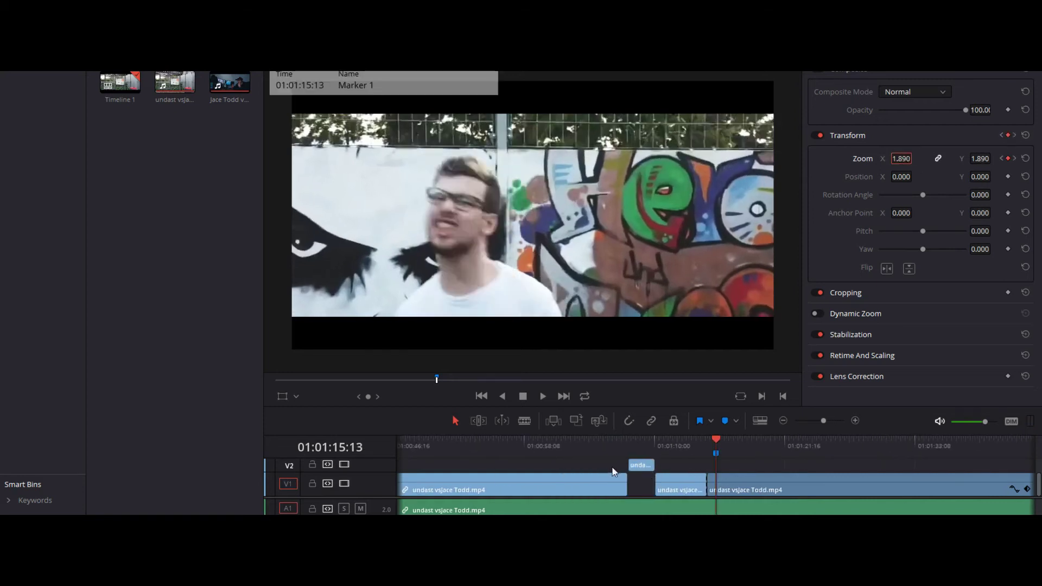
left_click(641, 452)
key("space")
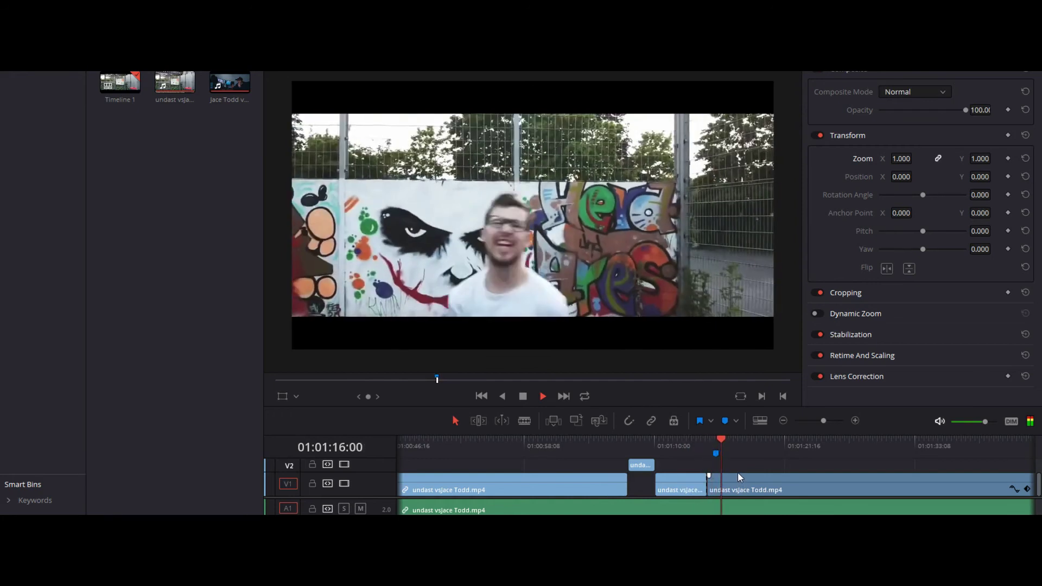
key("space")
scroll(717, 475, "up", 4)
right_click(637, 483)
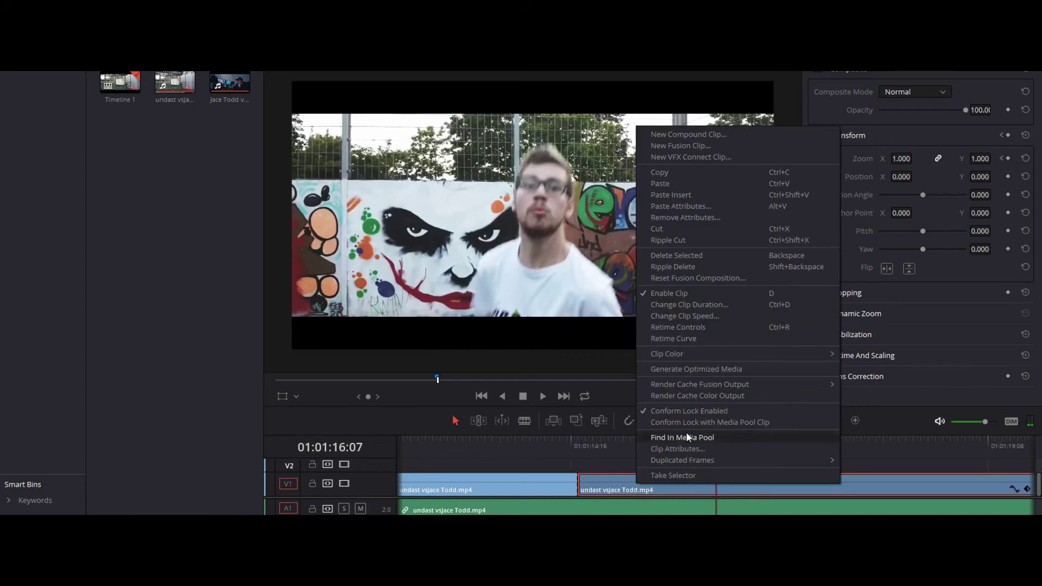
left_click(705, 326)
right_click(700, 476)
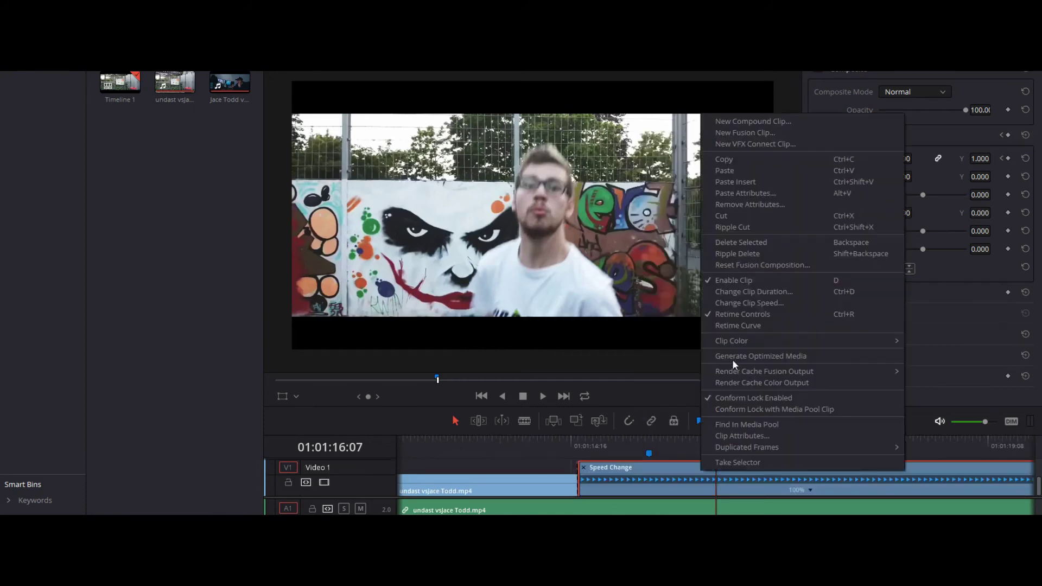
left_click(744, 312)
Step: Show the graffiti-wall clip's keyframe track and step through the punch-in from 01:01:14:23 to 01:01:15:01
scroll(679, 487, "down", 3)
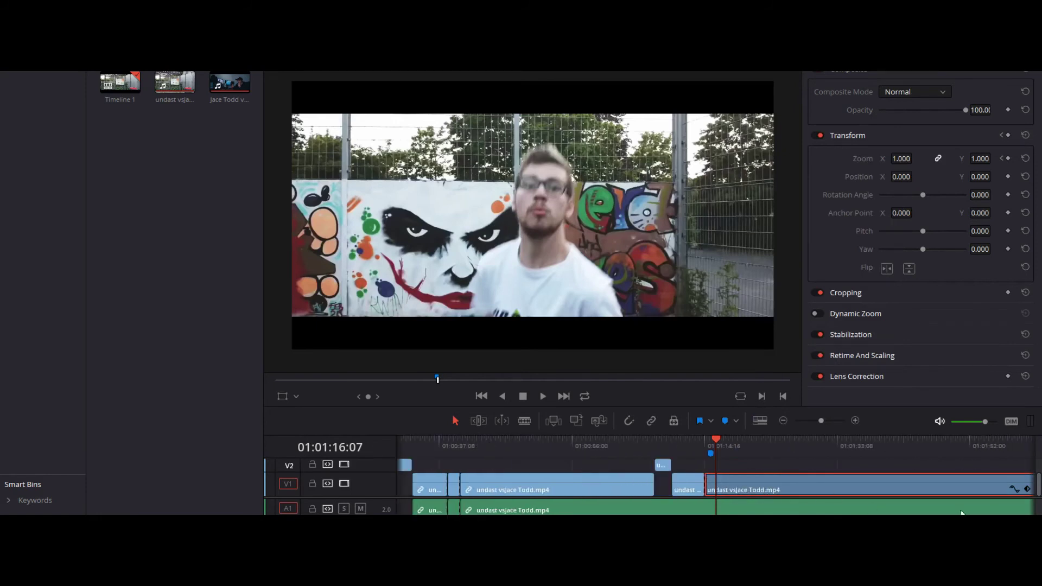
left_click(1024, 489)
key("shift+z")
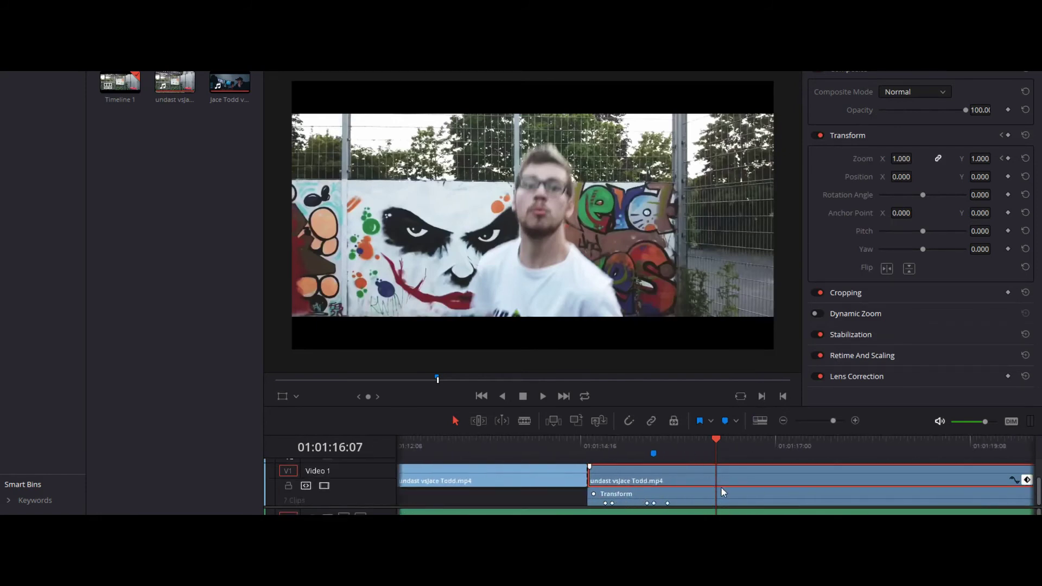
left_click_drag(542, 437, 549, 438)
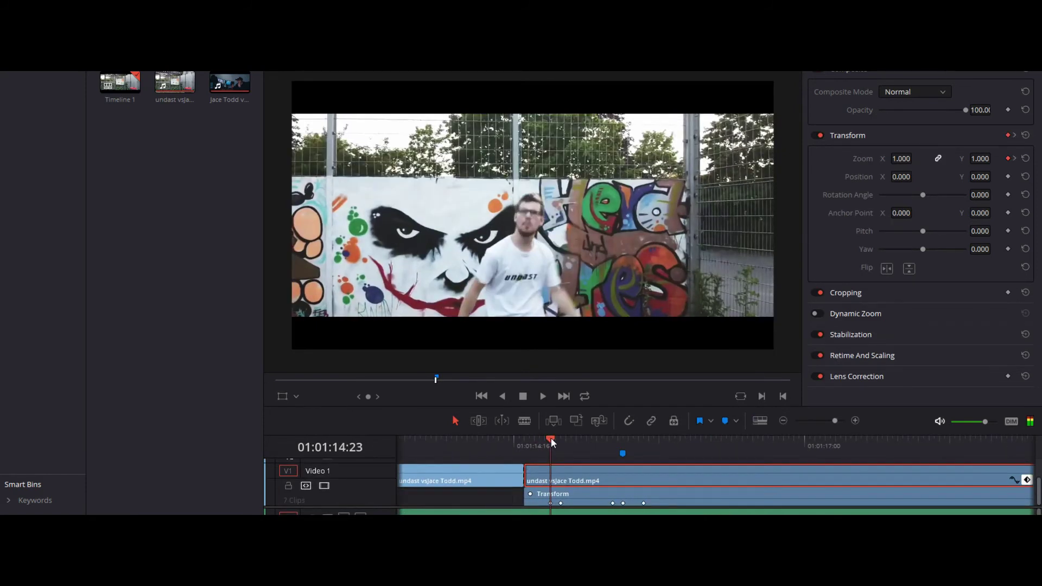
key("Right")
key("Right")
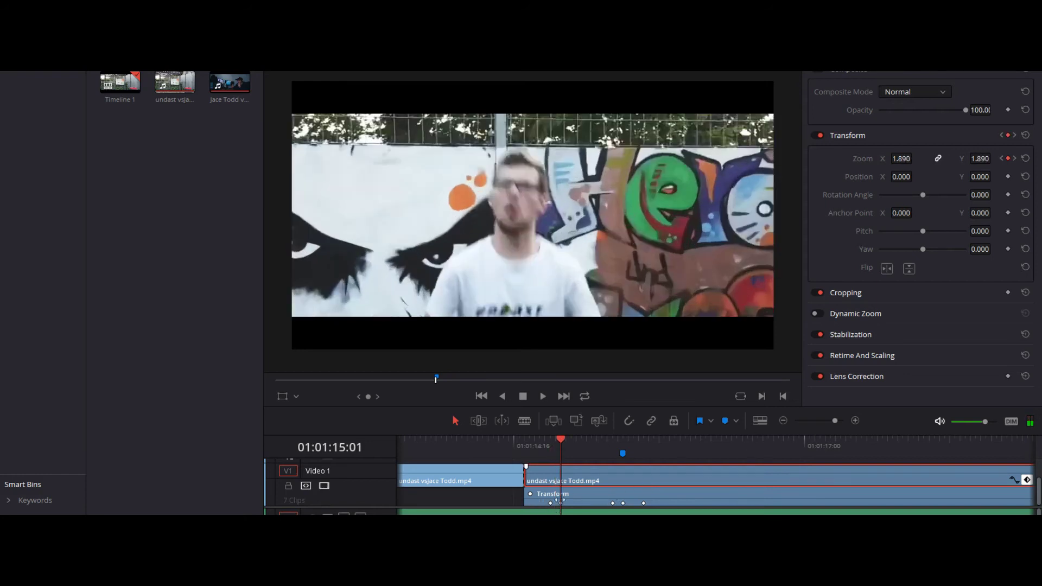
Step: Move the second transform keyframe about three frames later to slow the punch-in, and play back the zoom
left_click(531, 449)
left_click_drag(559, 503, 577, 503)
key("space")
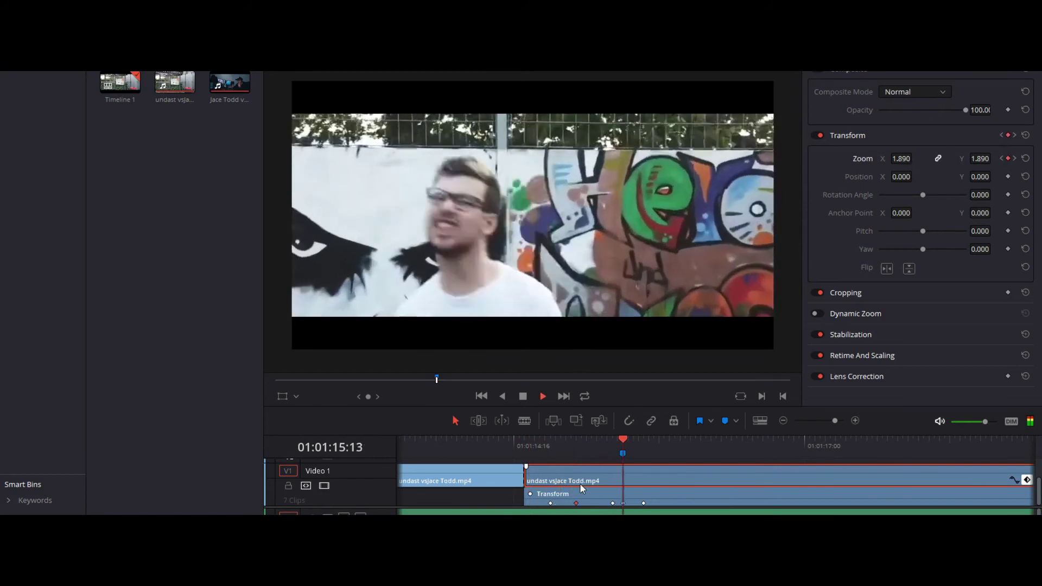
key("space")
scroll(631, 481, "down", 1)
scroll(631, 481, "down", 2)
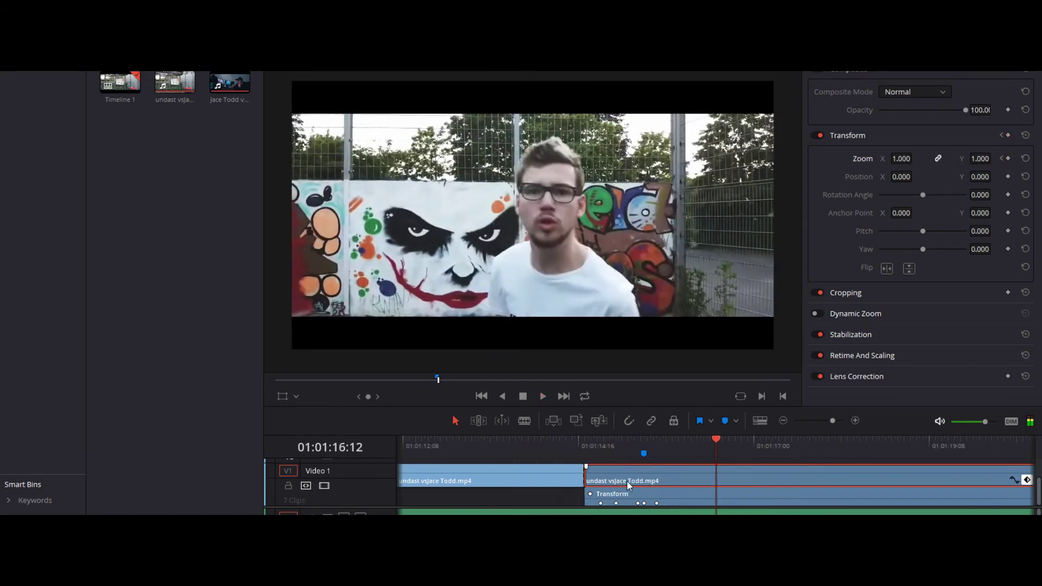
scroll(651, 481, "down", 8)
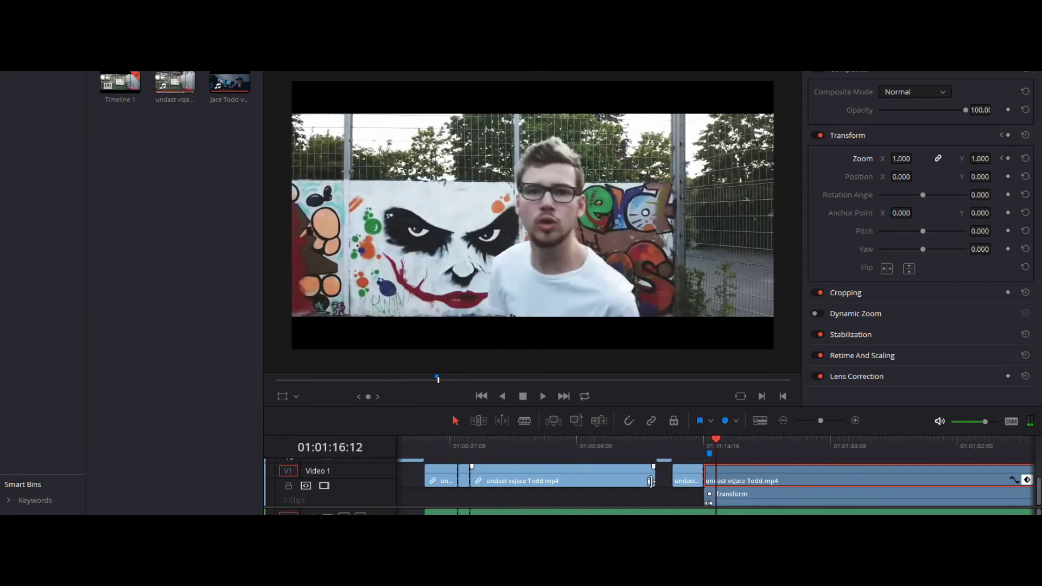
scroll(652, 482, "down", 2)
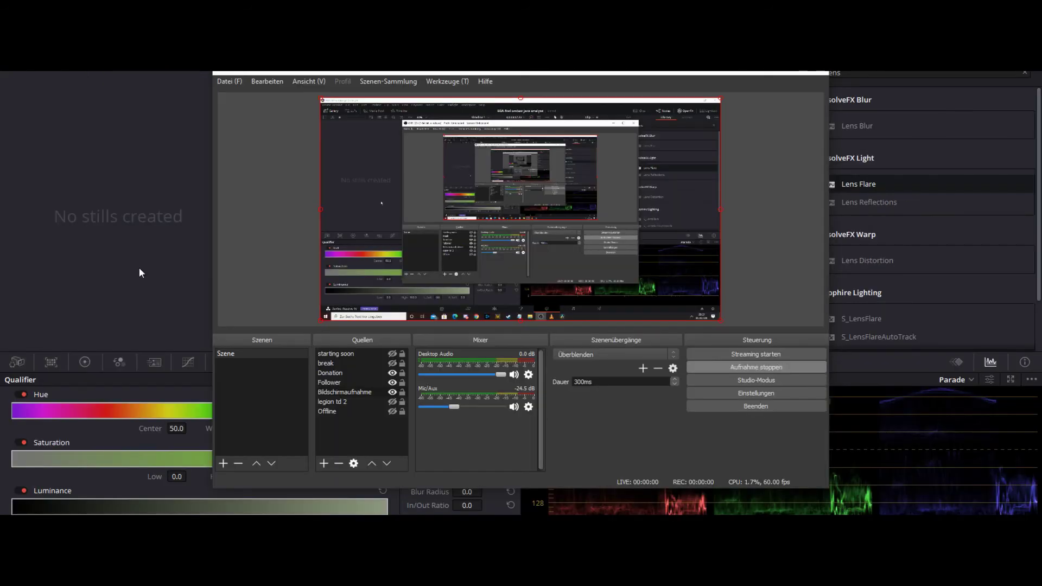
Step: Switch from OBS to DaVinci Resolve's color workspace and enlarge the viewer by hiding the effects library and narrowing the node graph
left_click(145, 230)
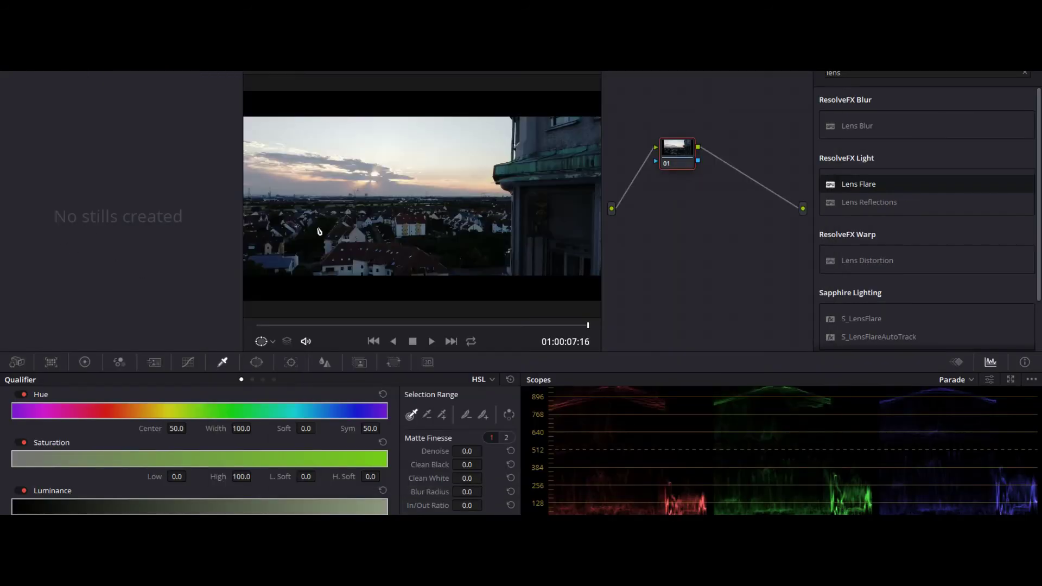
scroll(342, 231, "down", 2)
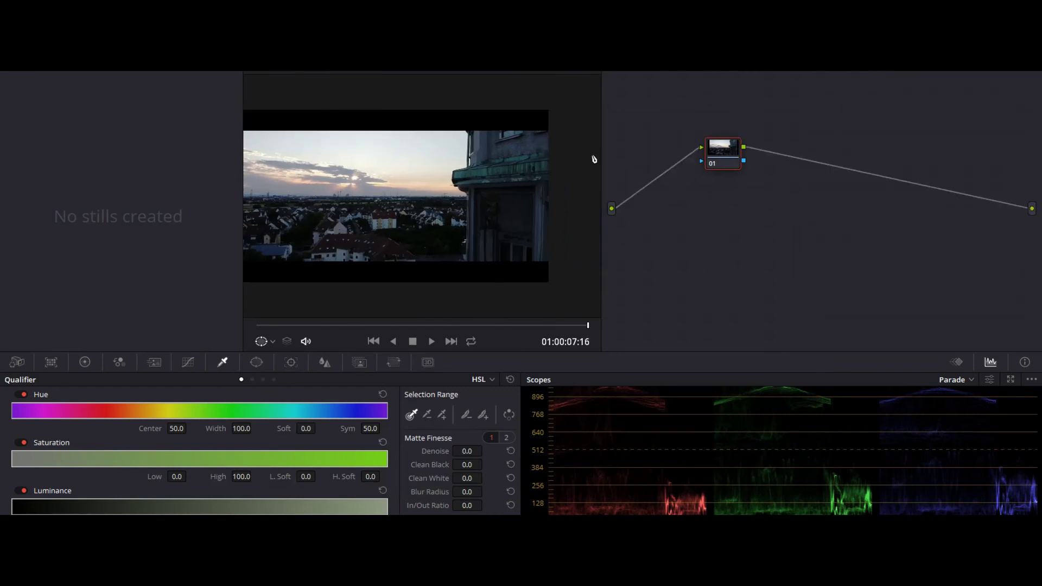
left_click_drag(601, 155, 785, 154)
scroll(426, 169, "up", 2)
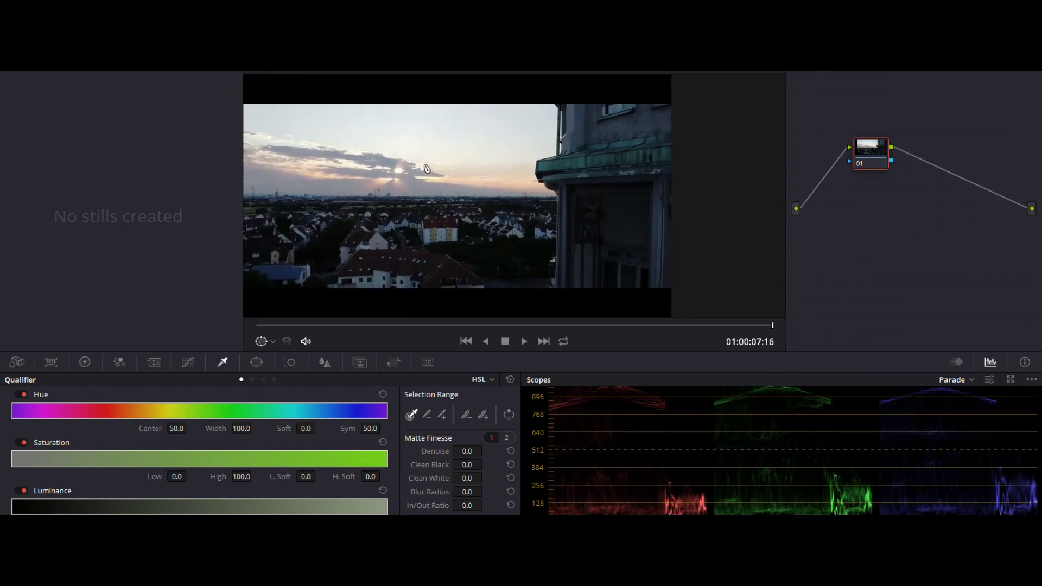
Step: Set the lift to -0.01 and the gamma to 0.02 on the sunset clip's first node
left_click(86, 363)
scroll(80, 492, "down", 1)
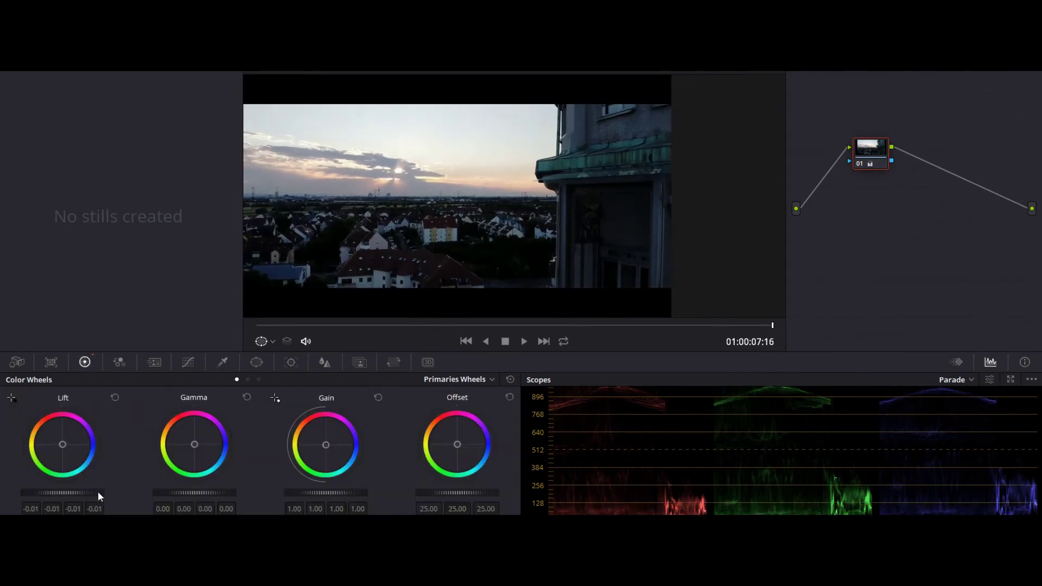
scroll(214, 495, "up", 2)
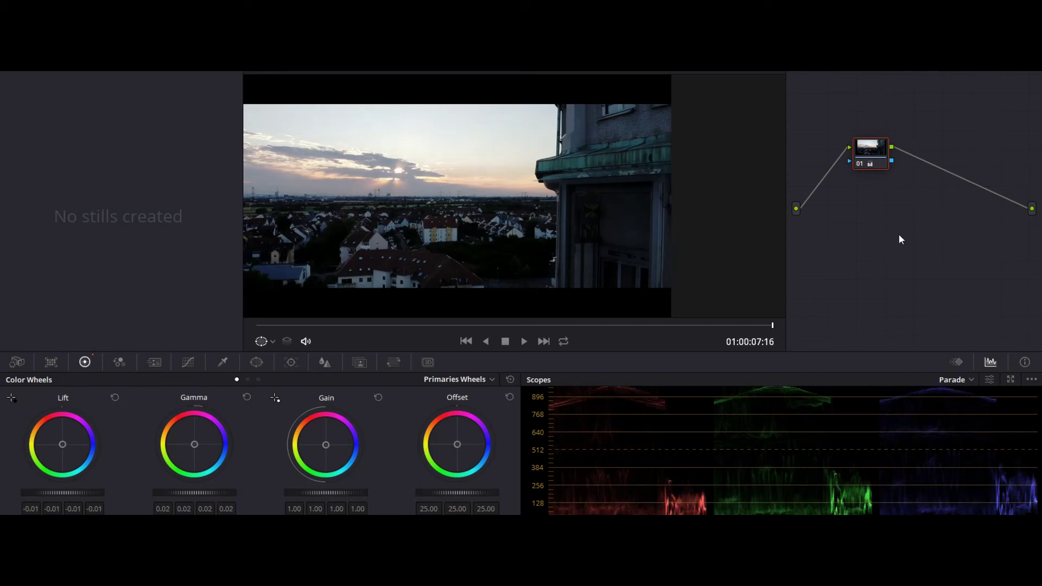
Step: Add a serial node with a parallel layer node, and restrict the layer node to the darker areas using only the luminance qualifier
key("alt+s")
key("alt+l")
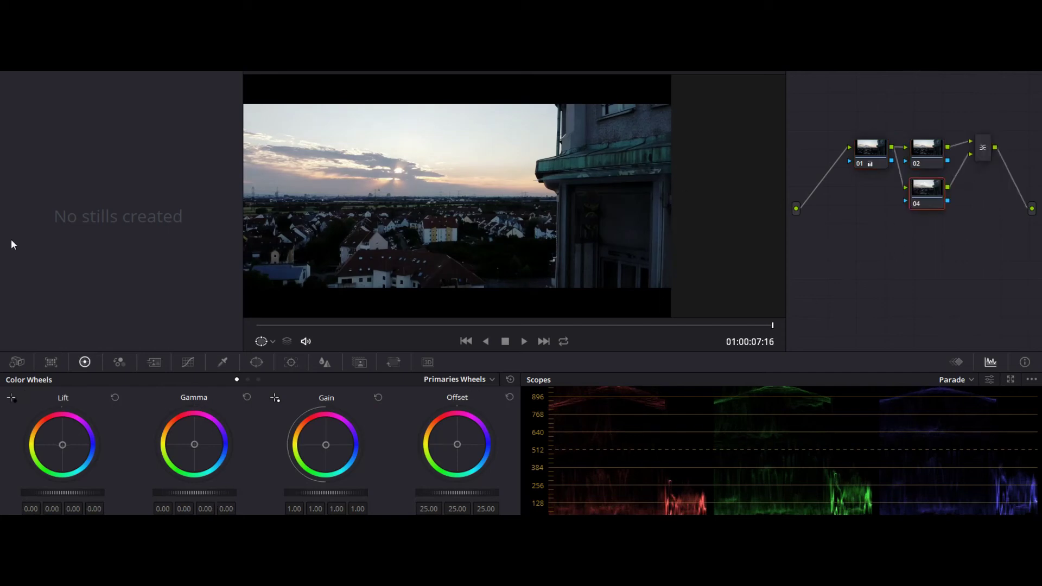
left_click(222, 362)
left_click(21, 395)
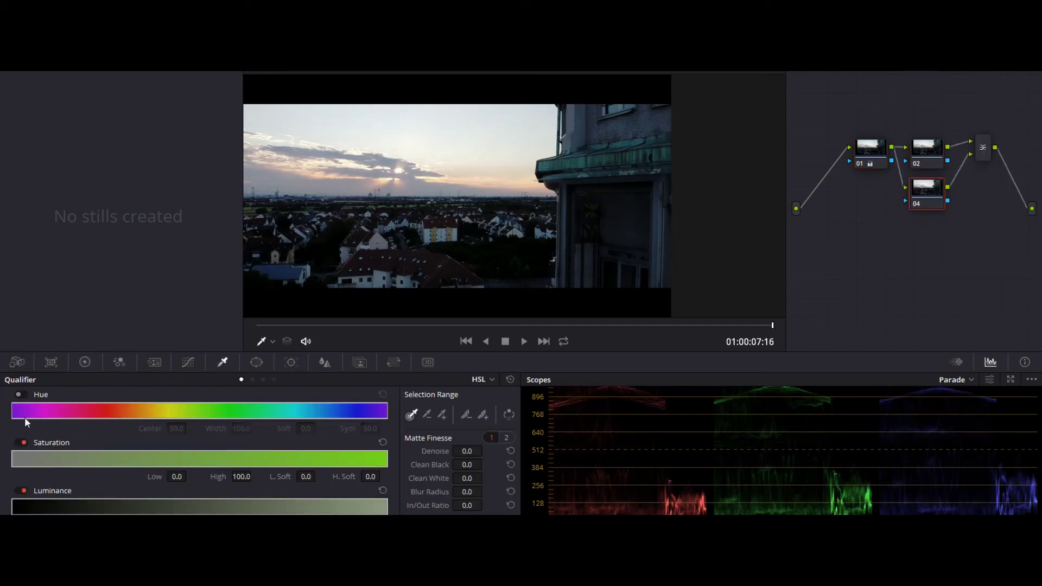
left_click(20, 443)
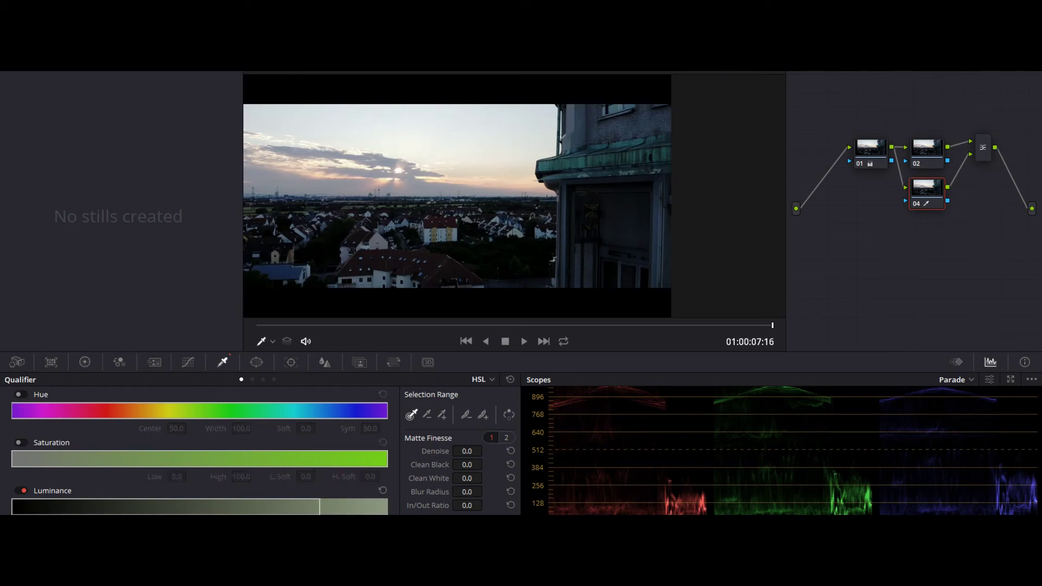
left_click_drag(319, 506, 248, 507)
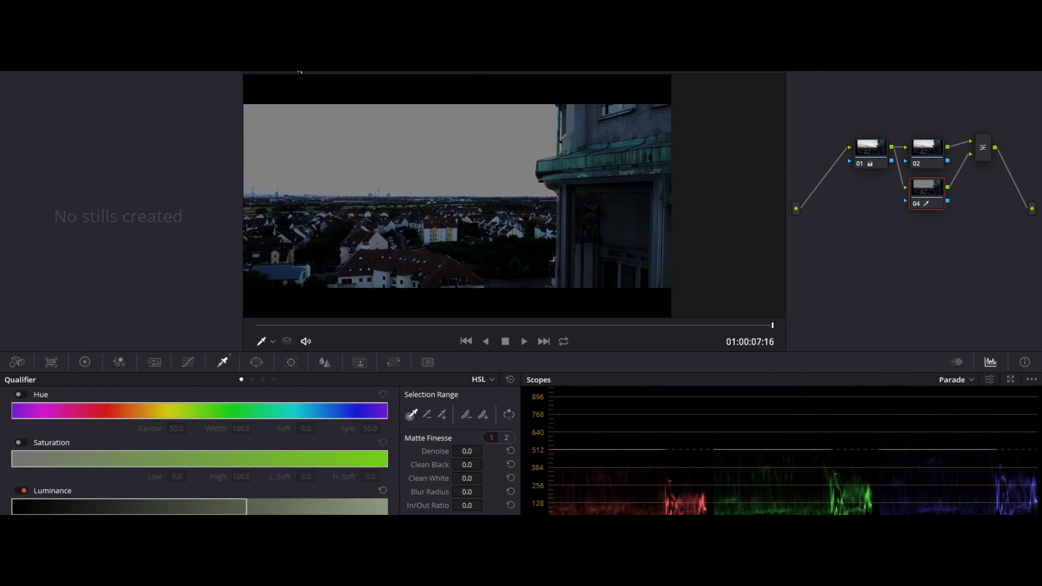
key("shift+h")
Step: Tint node 04's lift to red 0.03, green and blue -0.01, and warm node 02's gain to red 1.12, green 0.97, blue 0.92
left_click(85, 362)
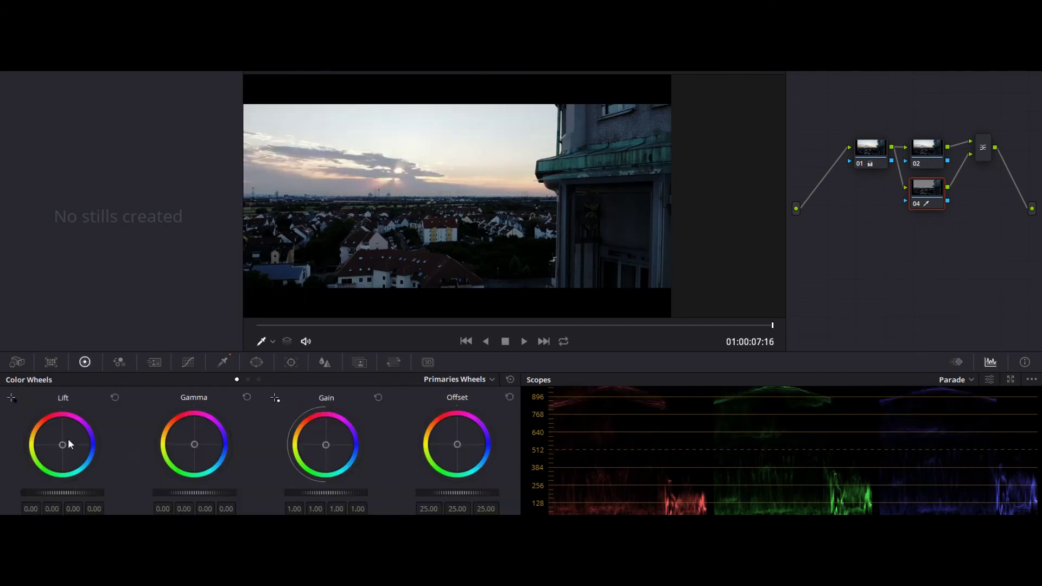
left_click_drag(60, 445, 61, 443)
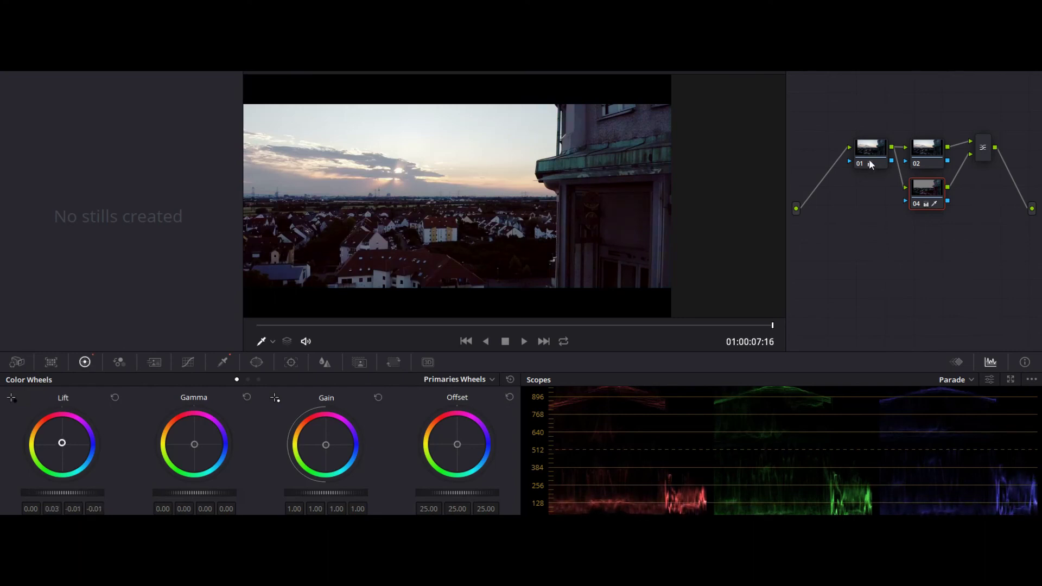
left_click(917, 148)
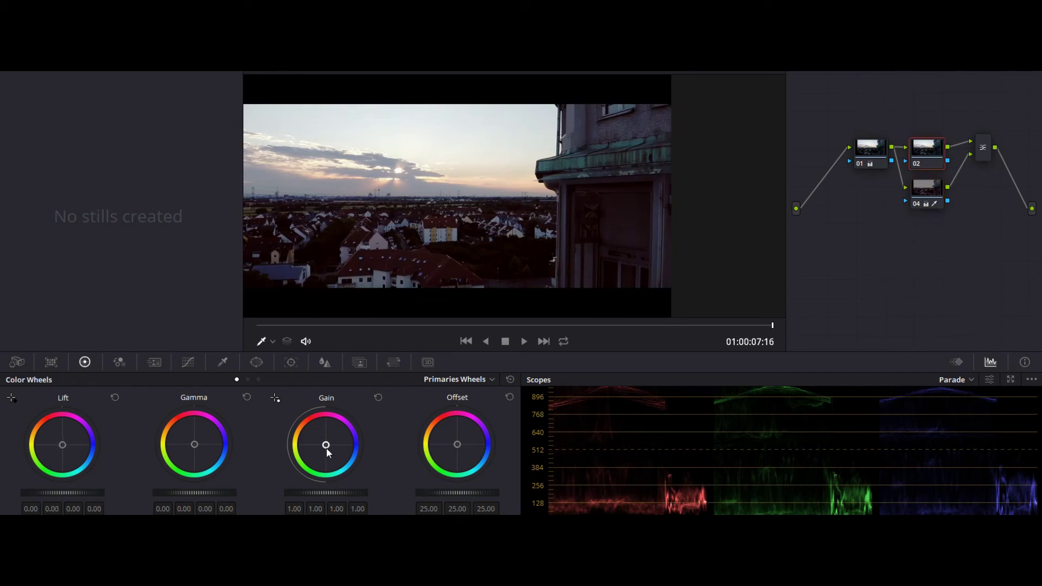
left_click_drag(327, 451, 324, 442)
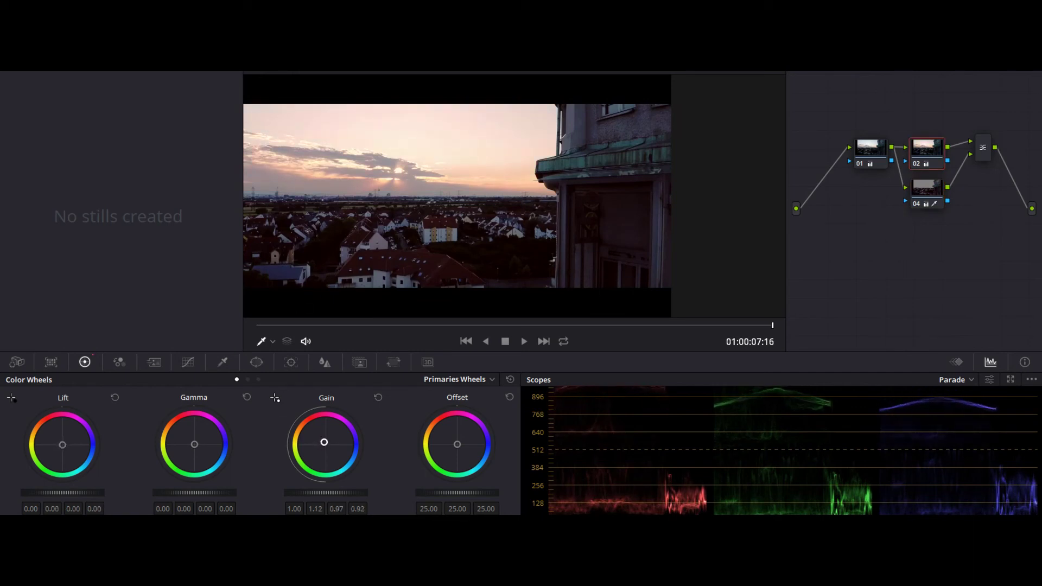
Step: Add a serial node after the layer mixer and mask the city with a wide soft circle window, about size 53, aspect 82, softness 17
left_click_drag(985, 162, 842, 246)
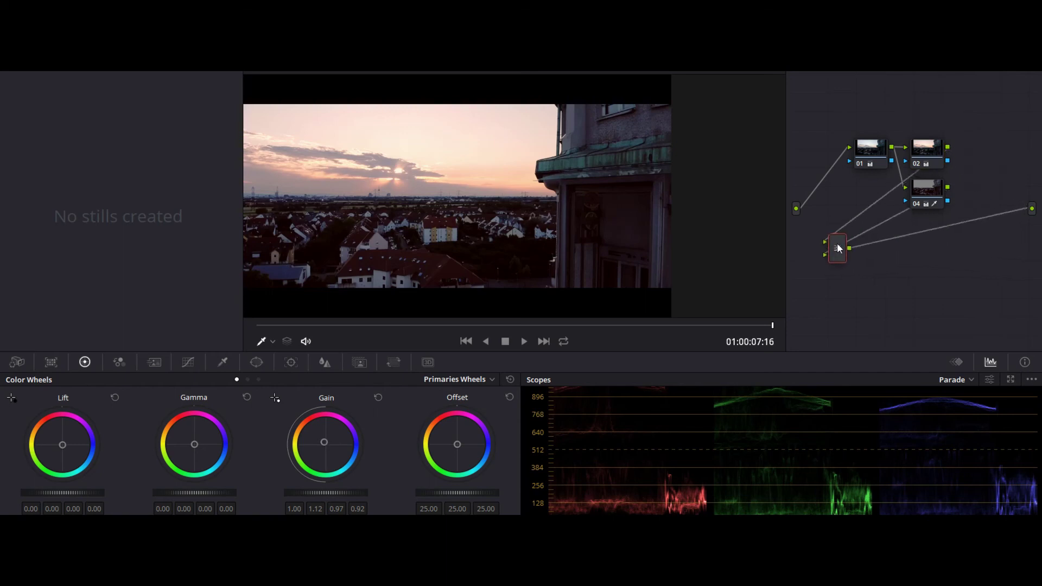
key("alt+s")
scroll(637, 197, "down", 2)
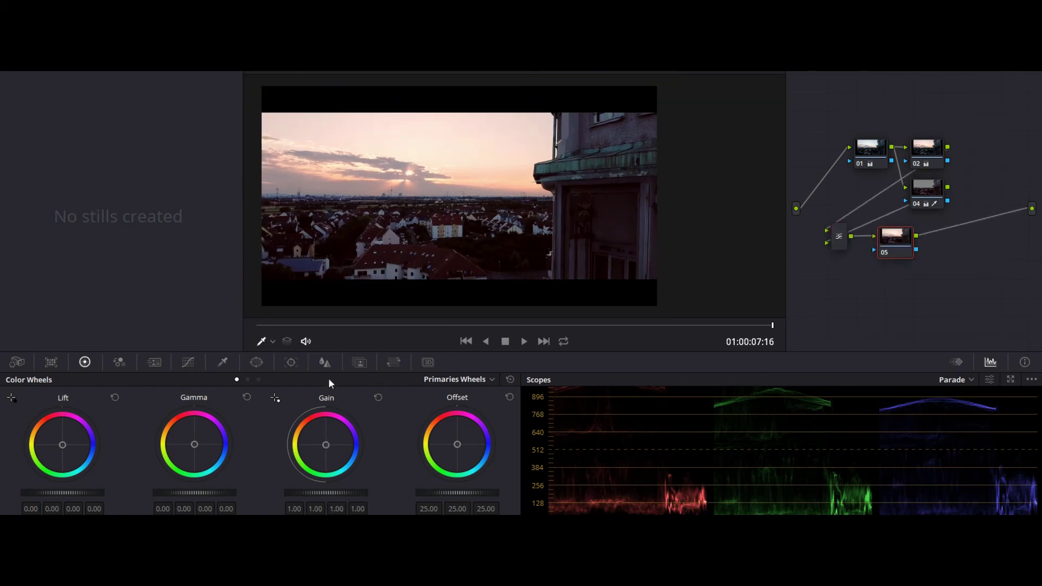
left_click(256, 362)
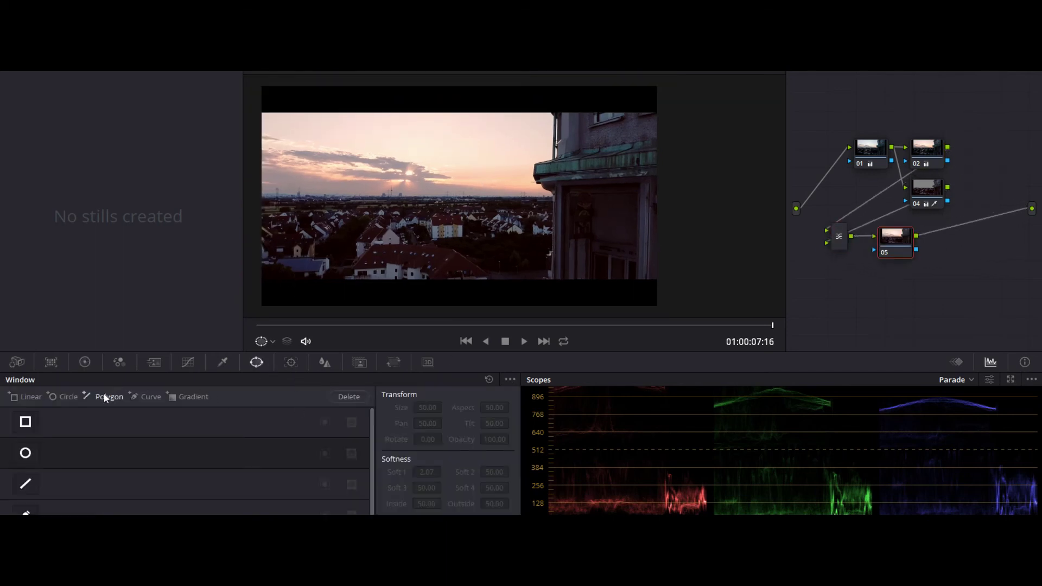
left_click(65, 397)
left_click_drag(458, 225, 394, 249)
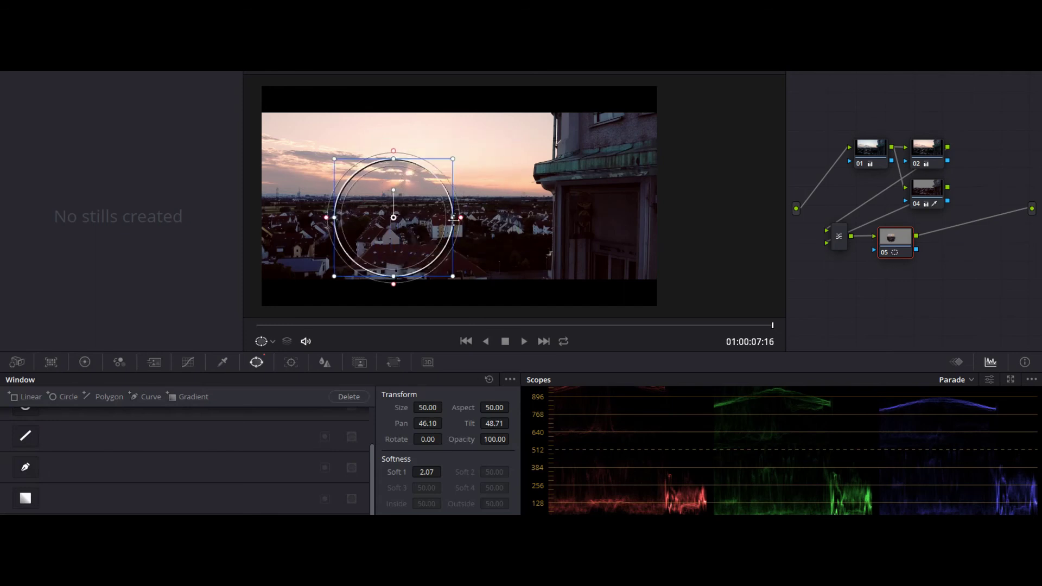
left_click_drag(453, 220, 601, 212)
left_click_drag(398, 151, 394, 100)
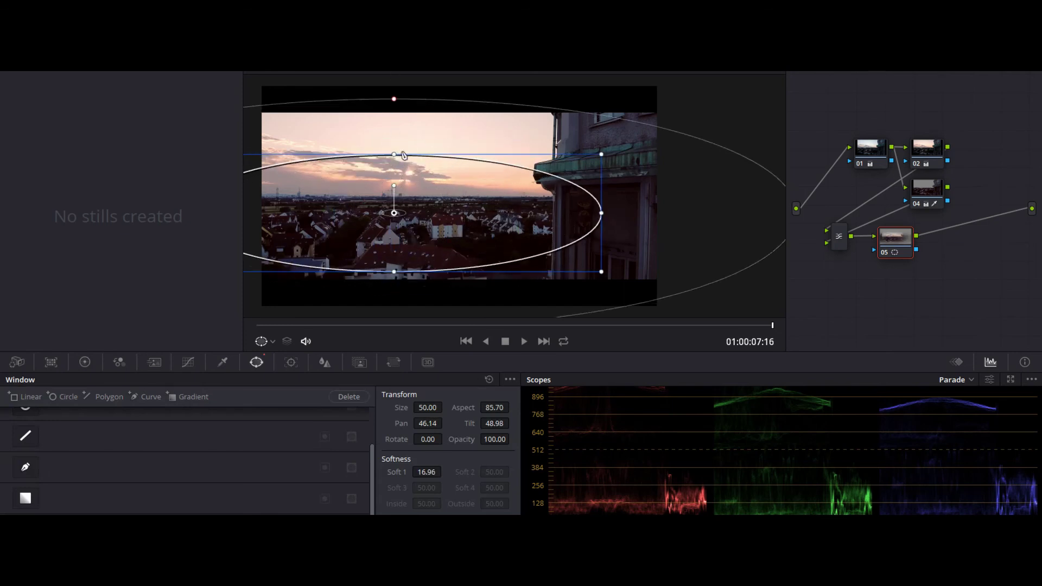
left_click_drag(394, 155, 395, 139)
Step: Add an outside node to the circle-window node and set its lift to -0.06 to darken the surroundings
right_click(894, 240)
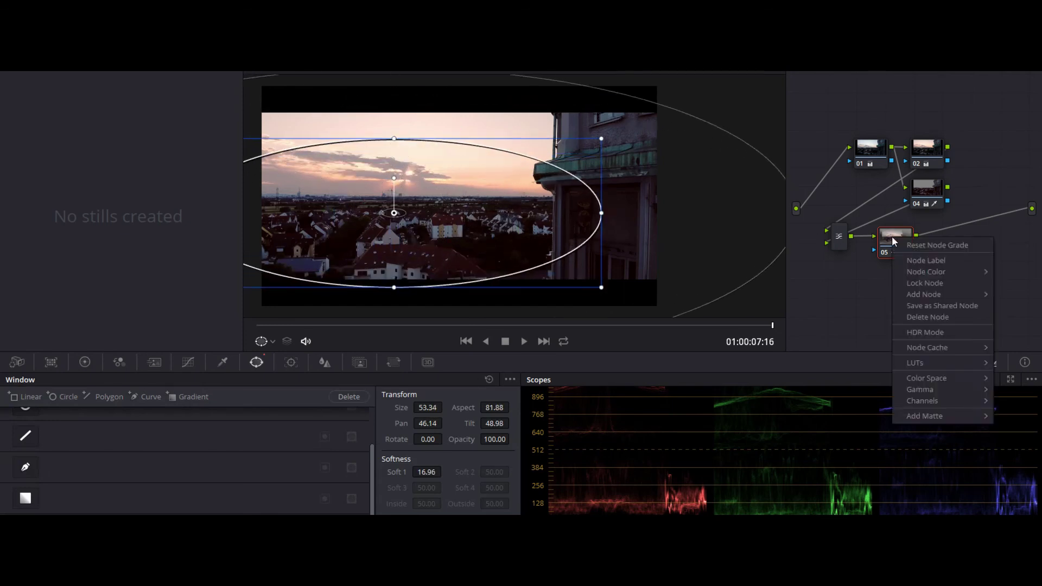
mouse_move(923, 294)
left_click(848, 346)
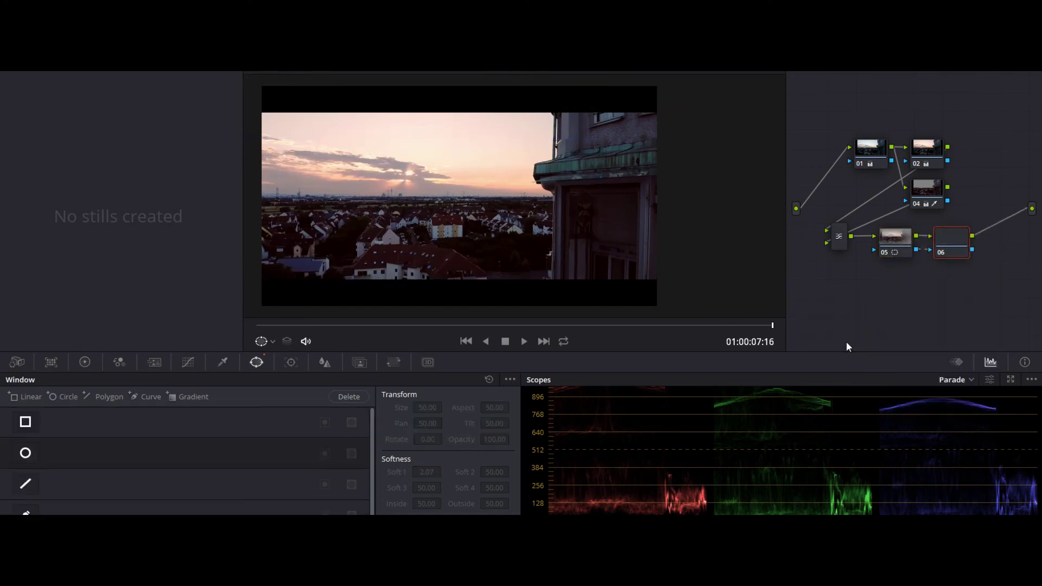
left_click(84, 362)
left_click_drag(79, 492, 77, 492)
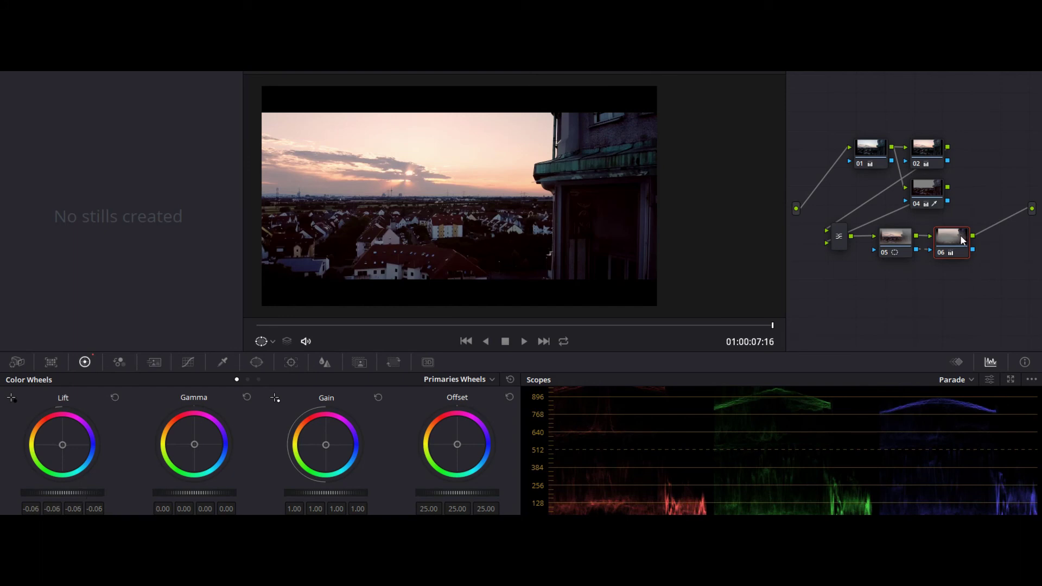
Step: Add another serial node, place it below the others, apply the Lens Flare effect to it, and position the flare over the sun
key("alt+s")
left_click_drag(999, 244, 887, 301)
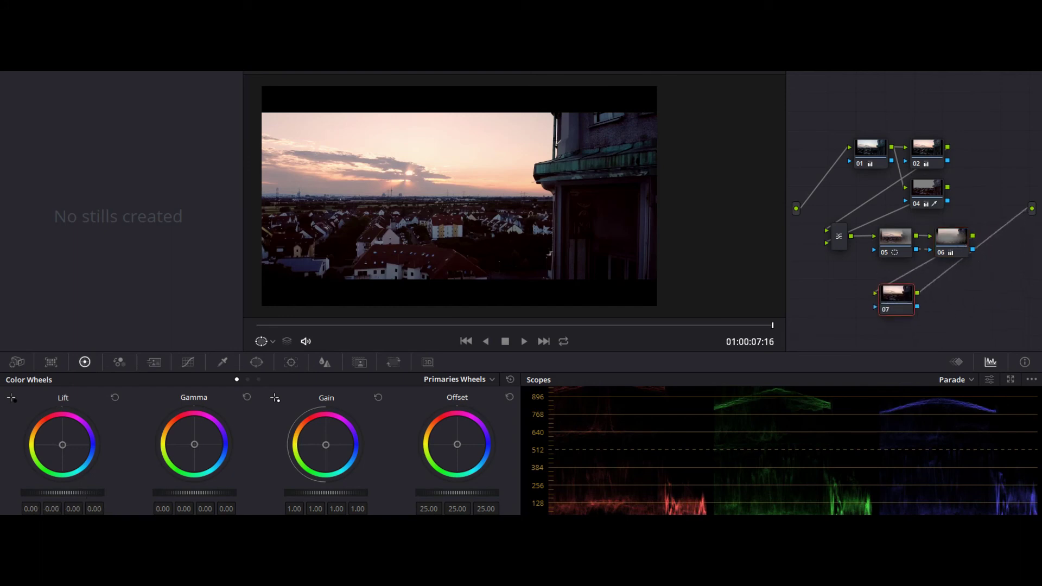
left_click(955, 64)
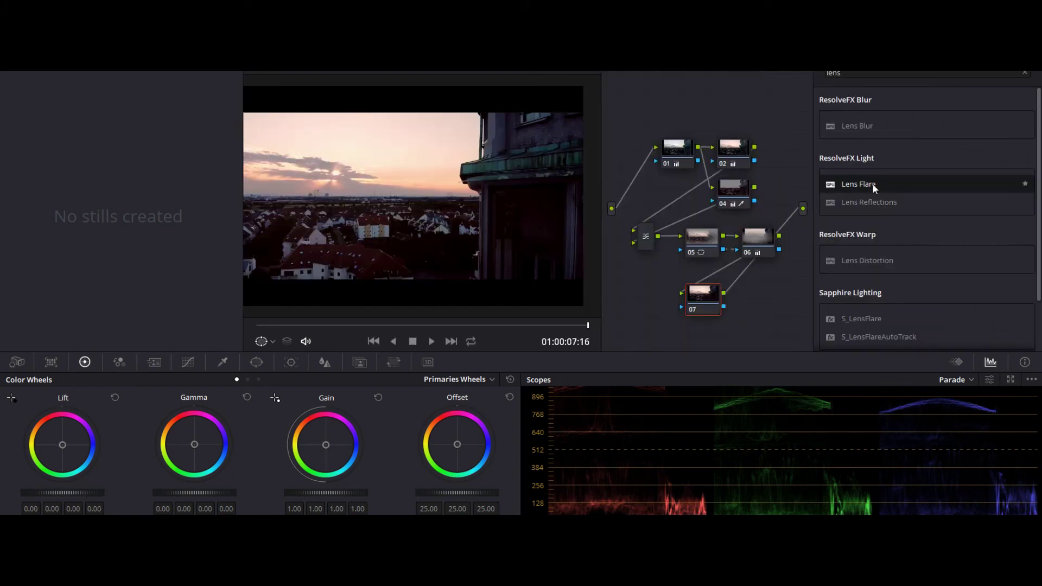
left_click_drag(865, 187, 700, 293)
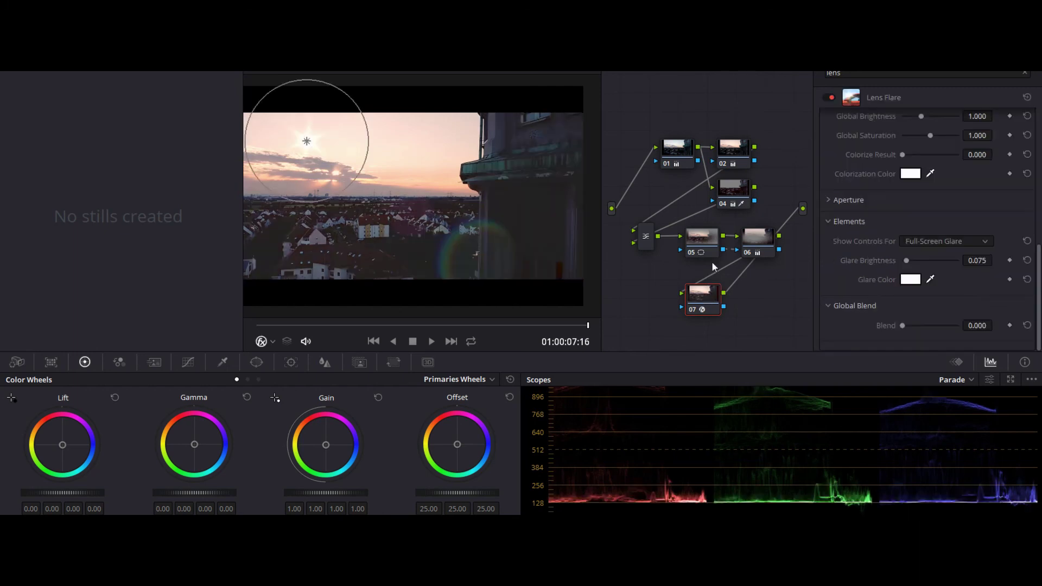
left_click_drag(307, 141, 335, 174)
Step: Set the lens flare's global blend to about 0.51 and its global brightness to about 1.224
scroll(894, 174, "up", 6)
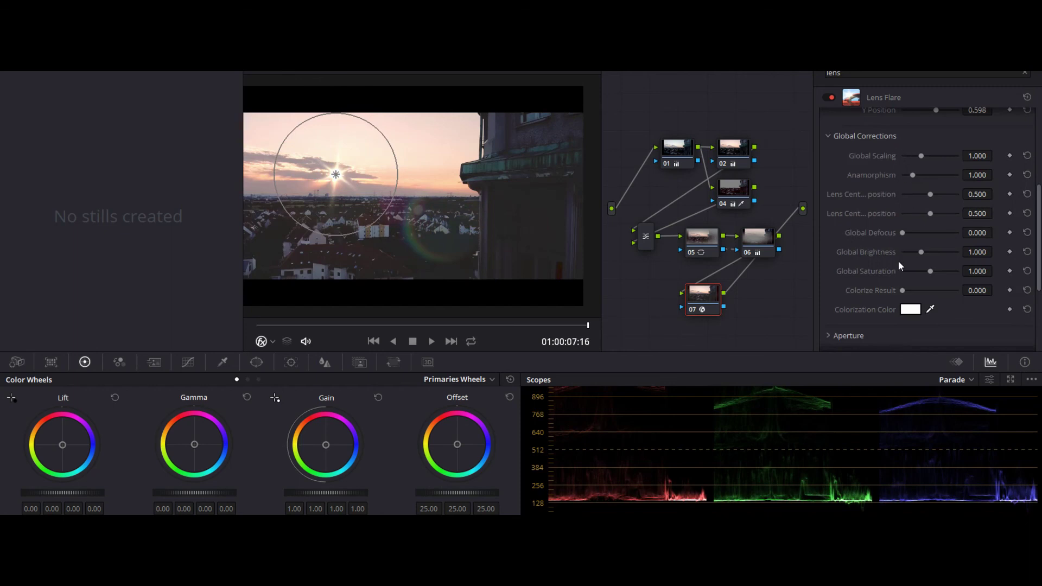
left_click_drag(982, 250, 1004, 252)
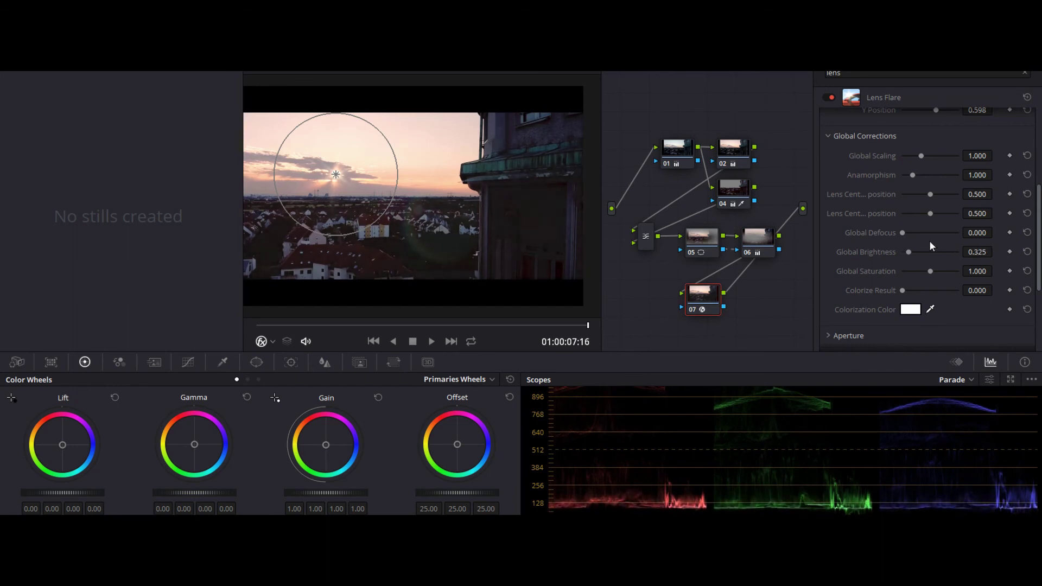
scroll(999, 272, "down", 1)
scroll(929, 304, "down", 3)
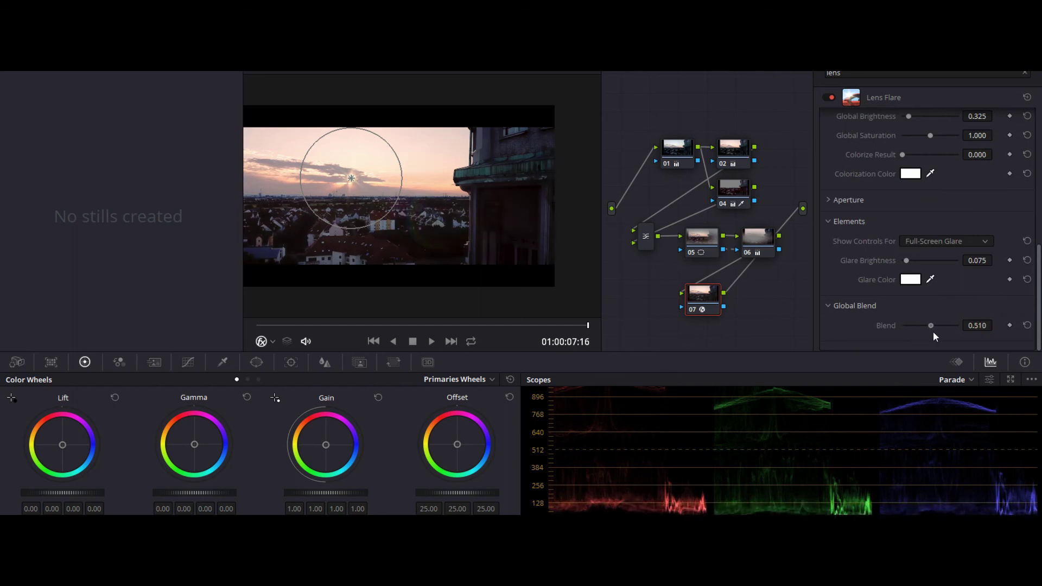
scroll(945, 177, "up", 3)
scroll(928, 190, "up", 1)
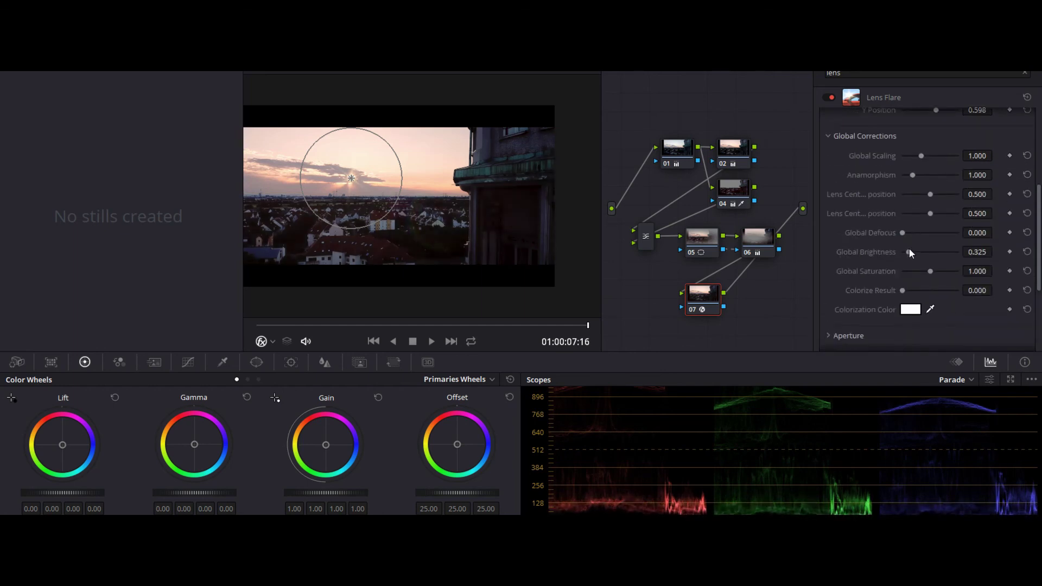
left_click_drag(912, 250, 924, 250)
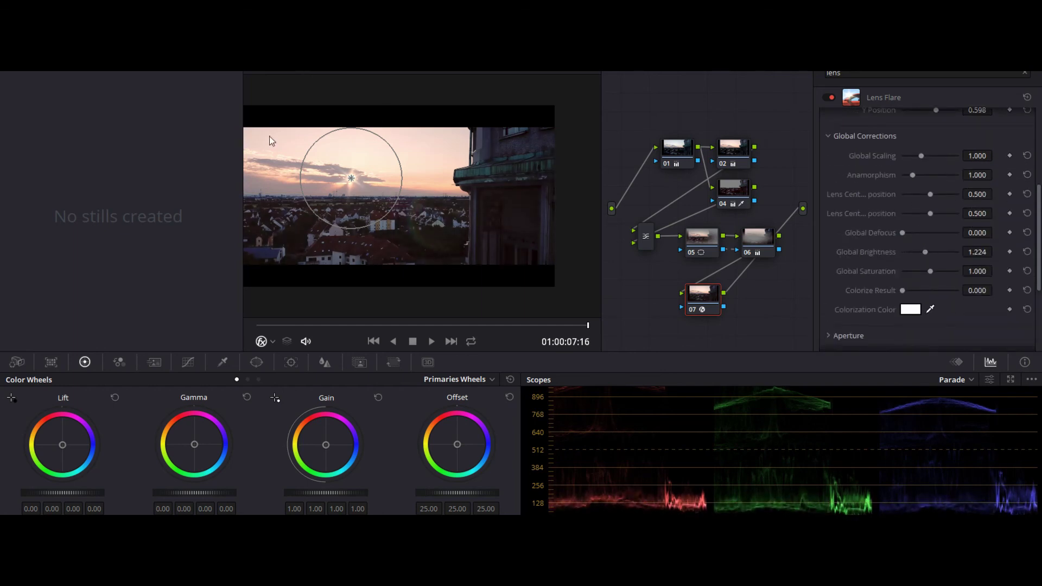
Step: Turn off the lens flare's on-screen controls in the viewer and enlarge the image
left_click(272, 341)
left_click(293, 360)
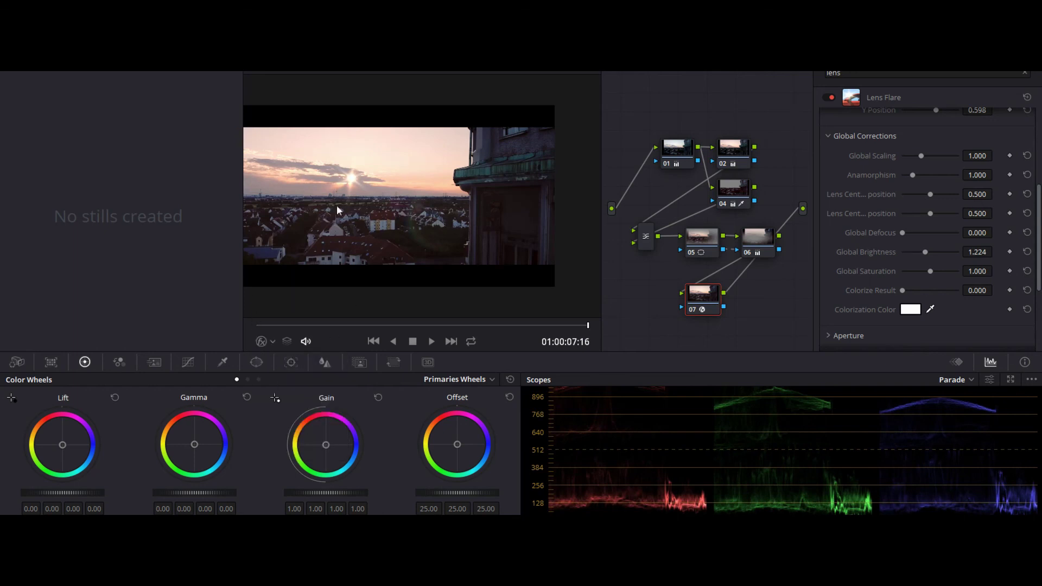
scroll(361, 196, "up", 2)
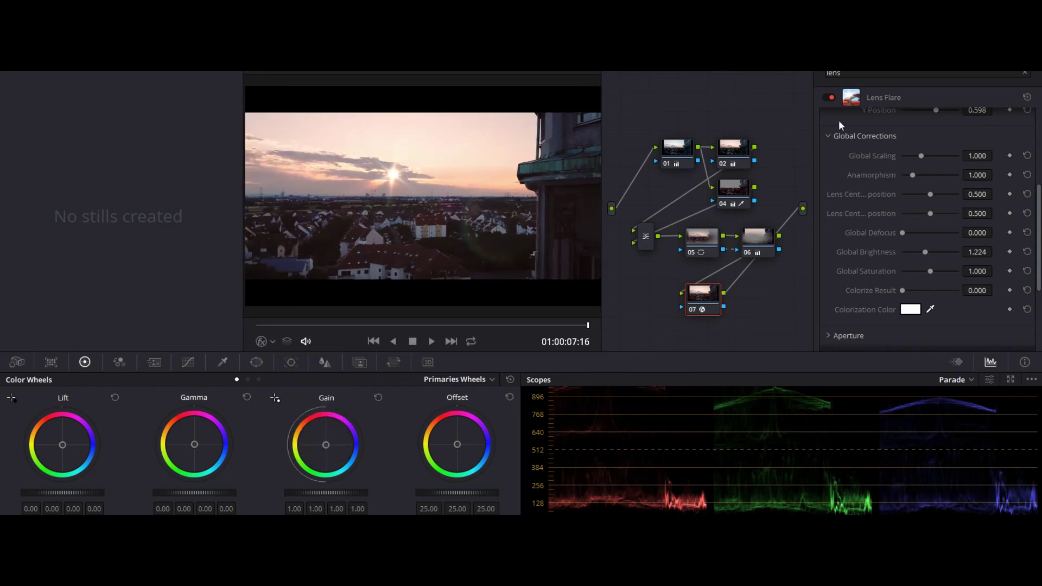
Step: Warm node 02's gain further to red 1.22, green 0.95 and blue 0.88
left_click(760, 239)
left_click(697, 236)
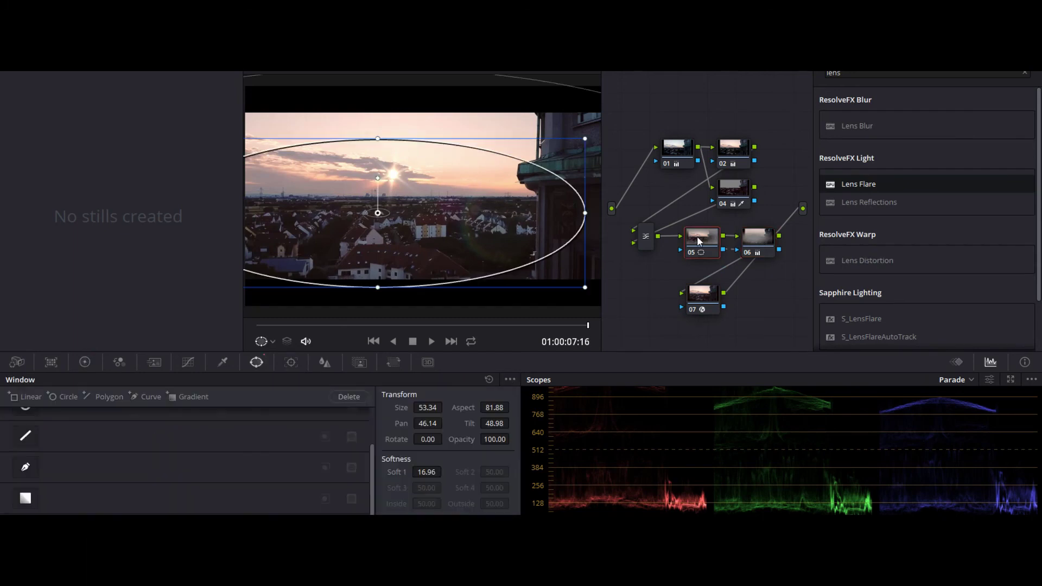
left_click(740, 161)
left_click(85, 362)
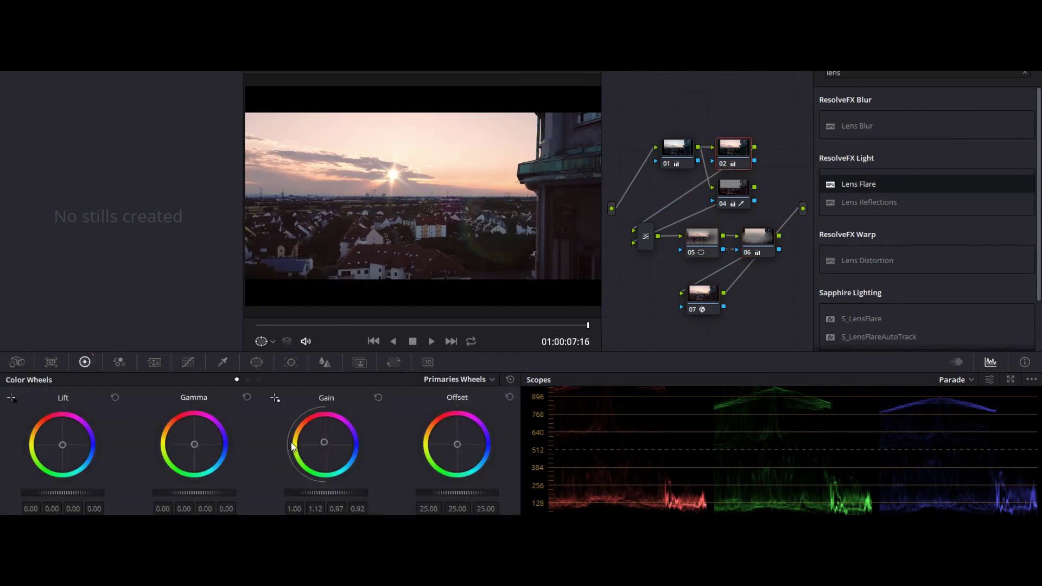
left_click_drag(325, 443, 324, 440)
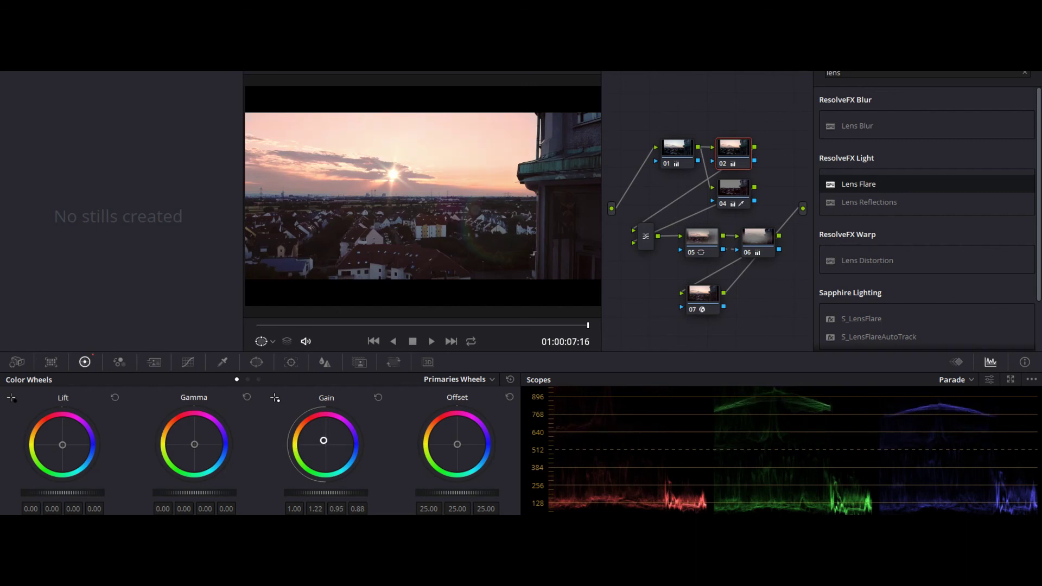
Step: Set the circle-window node's lift to -0.02 and shift its gamma toward red, with red 0.02 and green -0.01
left_click(702, 232)
left_click(86, 362)
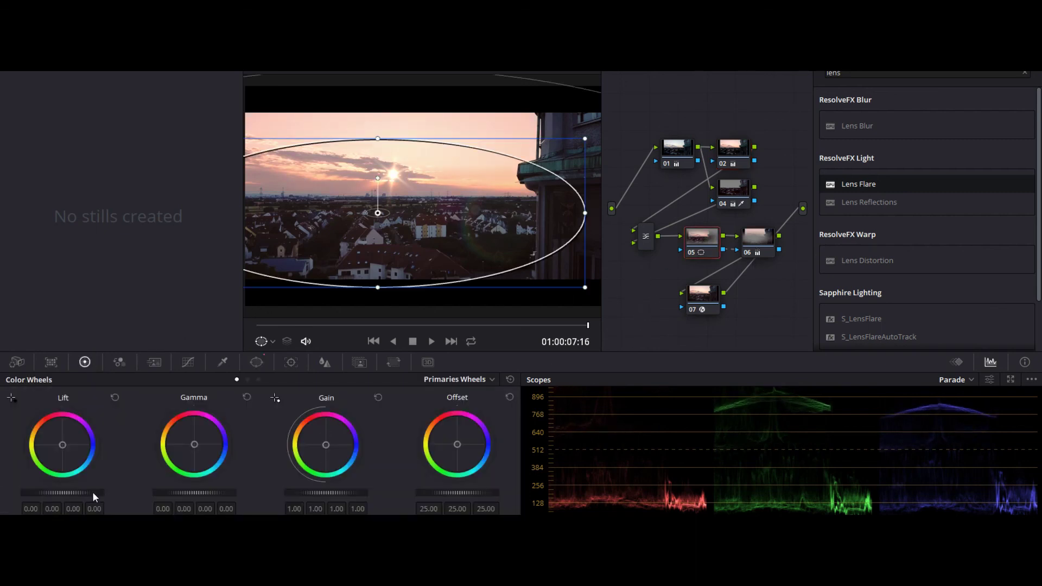
left_click_drag(92, 492, 90, 492)
left_click_drag(195, 447, 193, 441)
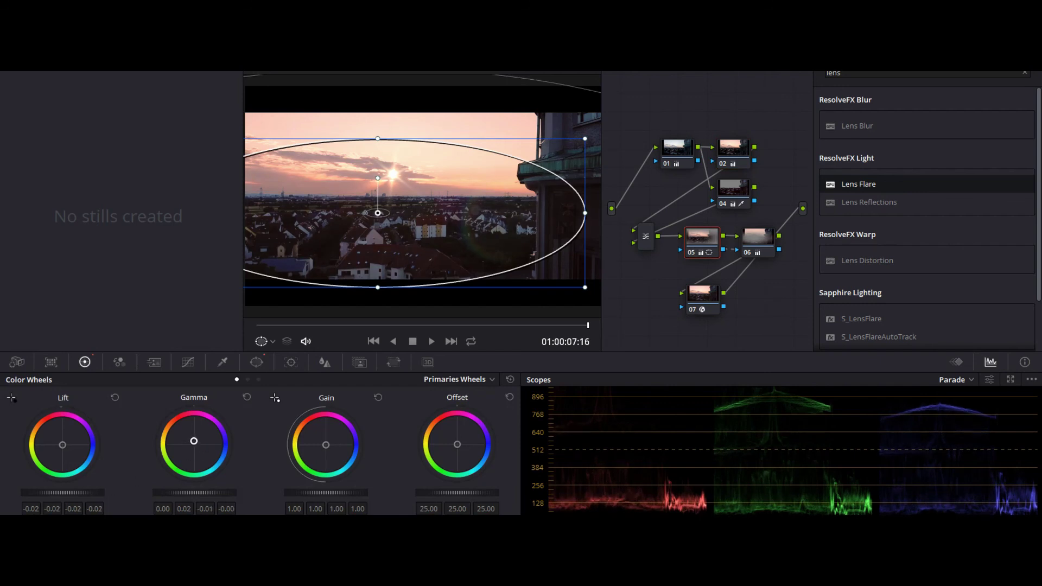
Step: View the clip full screen and repeatedly bypass the grades to compare the image before and after grading
key("ctrl+f")
key("shift+d")
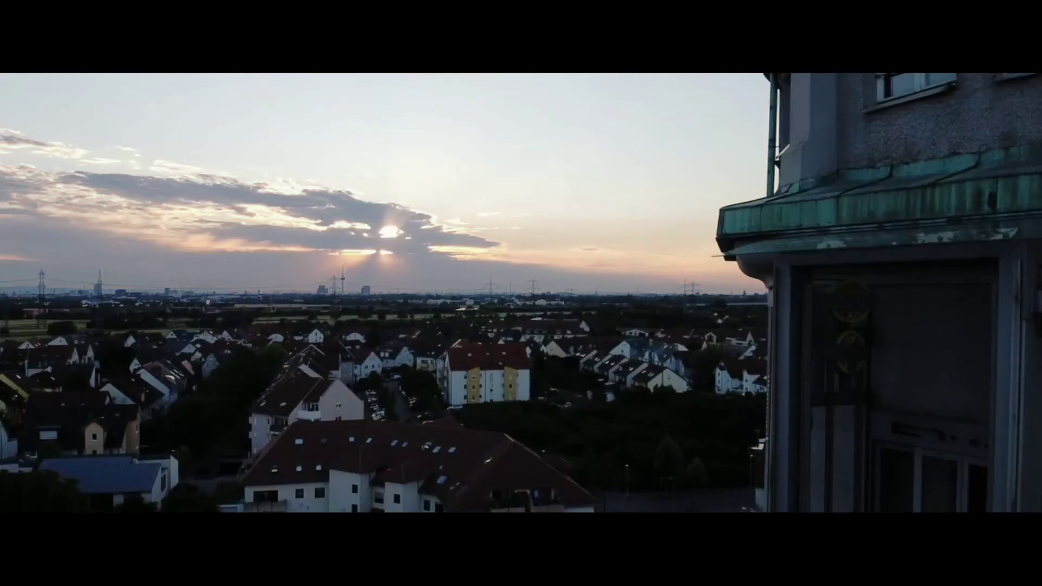
key("shift+d")
key("shift+d")
key("shift+d")
key("shift+d")
key("shift+d")
key("shift+d")
key("shift+d")
key("shift+d")
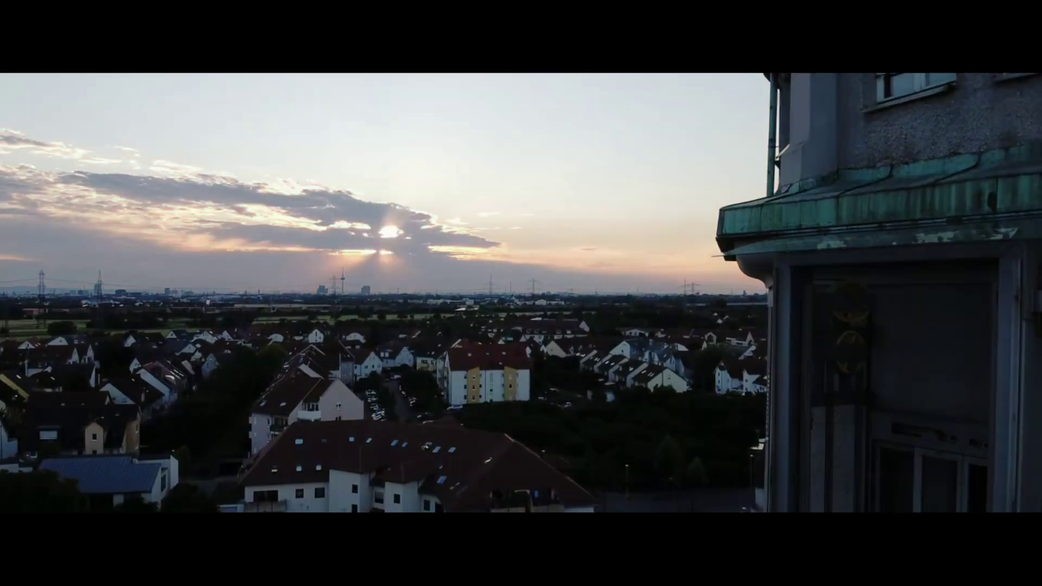